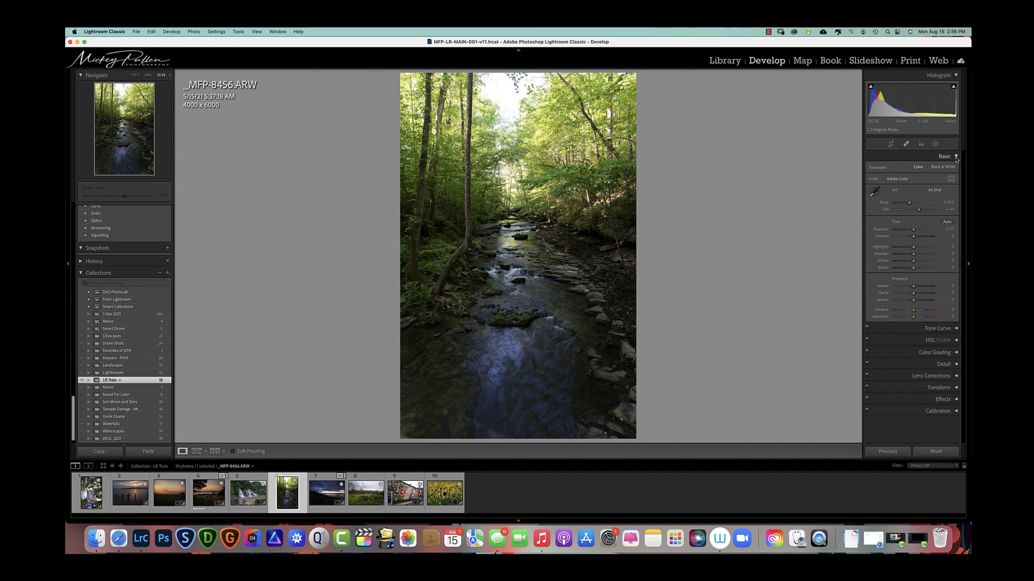
Expand the Tone Curve and HSL/Color sections while keeping the Basic section open.
left_click(956, 158)
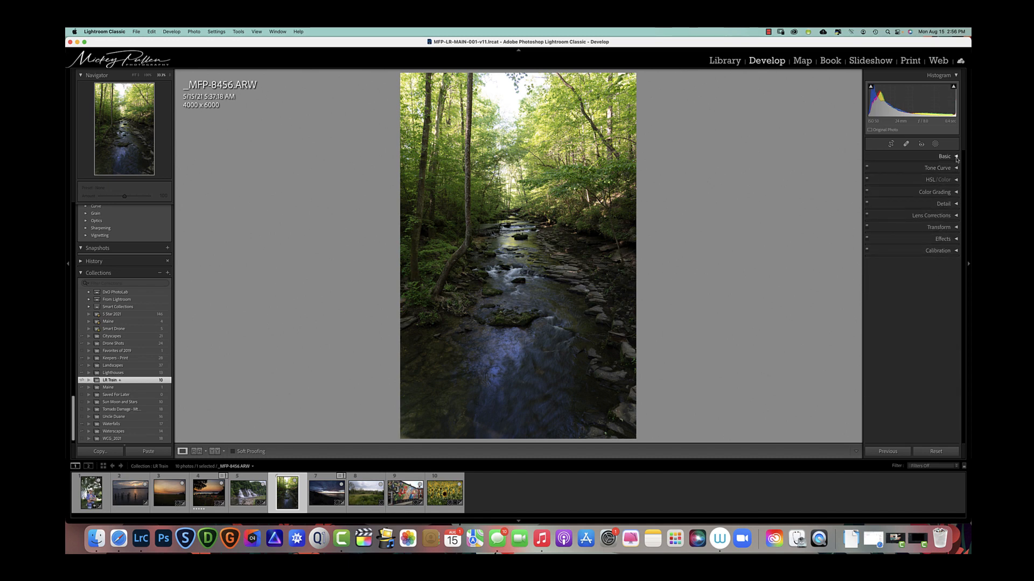
left_click(956, 157)
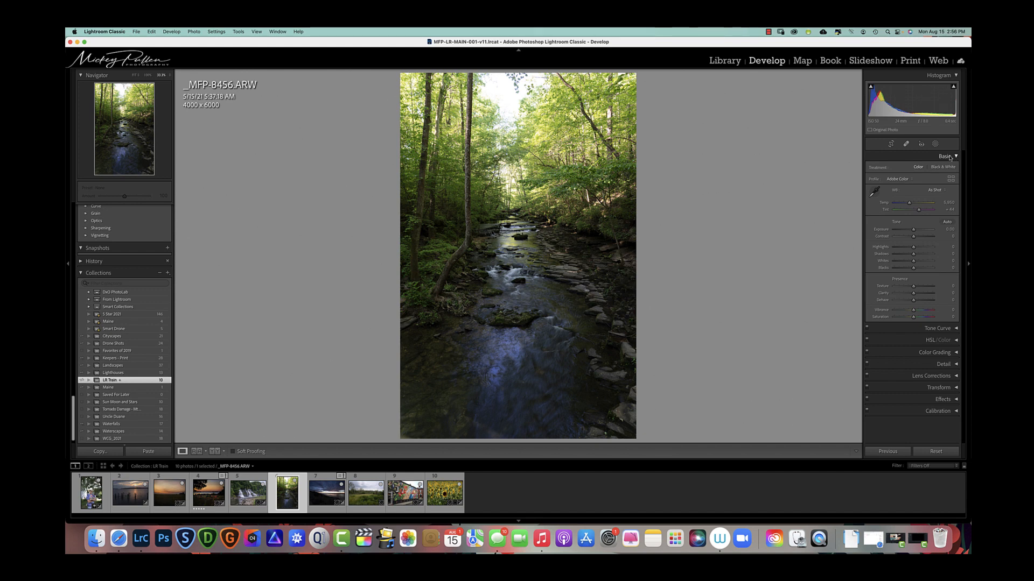
left_click(946, 329)
scroll(953, 388, "down", 3)
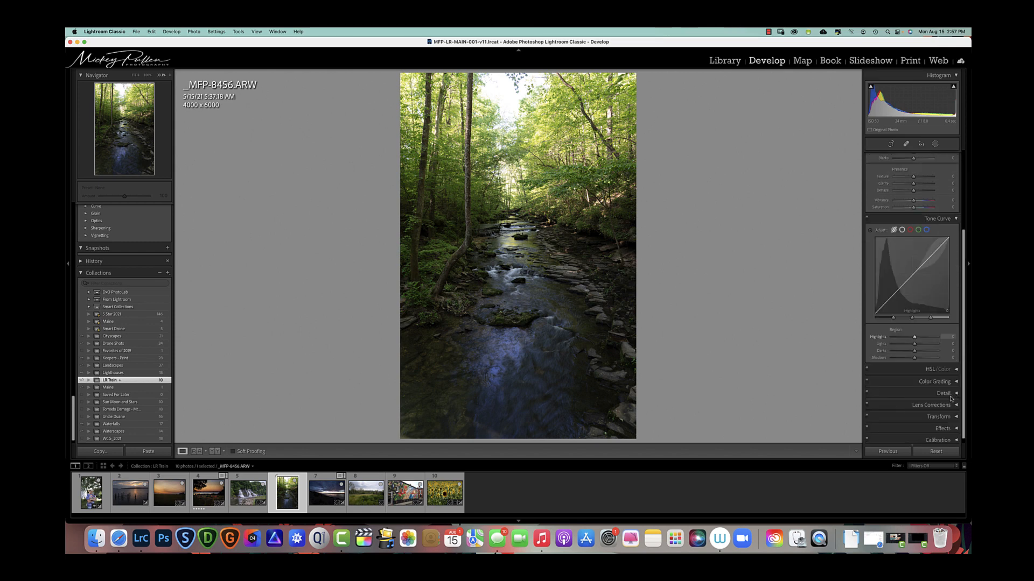
left_click(956, 371)
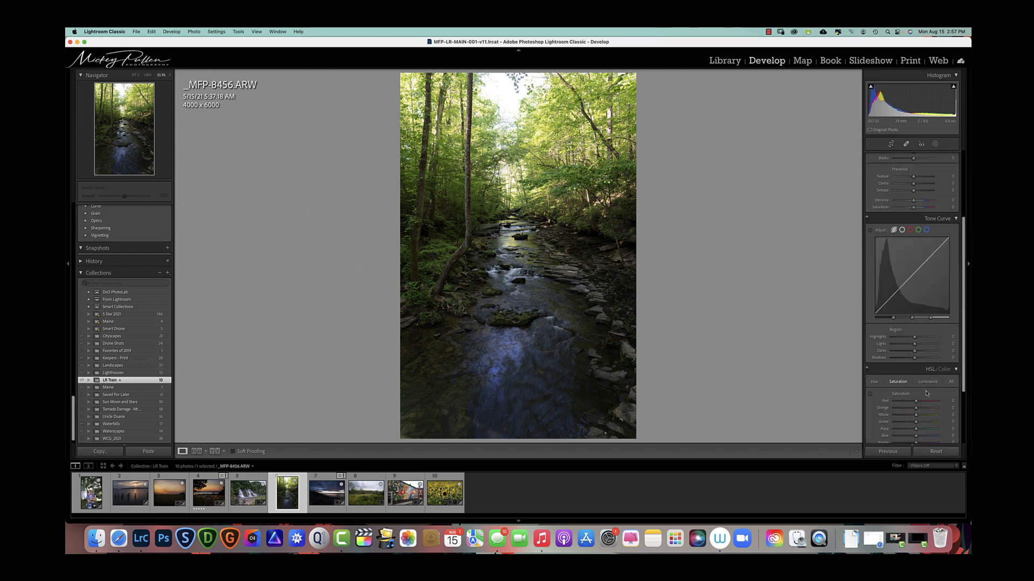
scroll(881, 225, "up", 4)
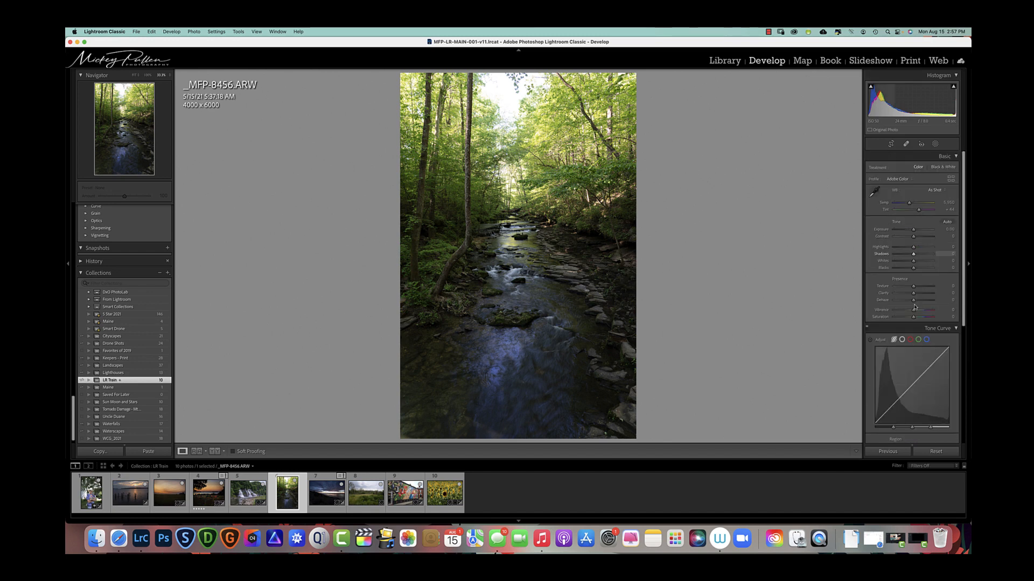
Turn on Solo Mode for the Develop sections, try it on Tone Curve and HSL/Color, and return to Basic.
left_click(877, 158, "ctrl")
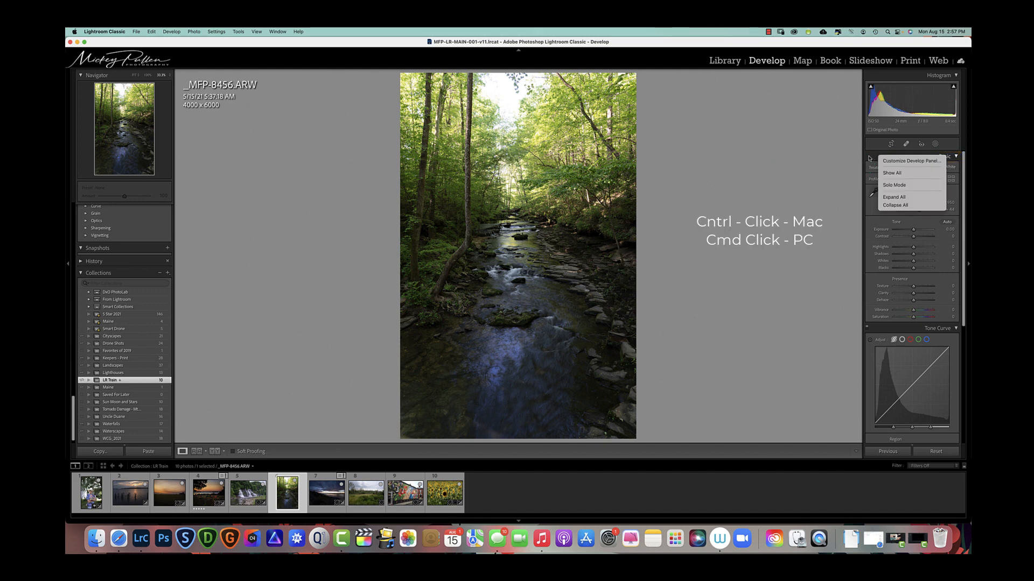
left_click(893, 185)
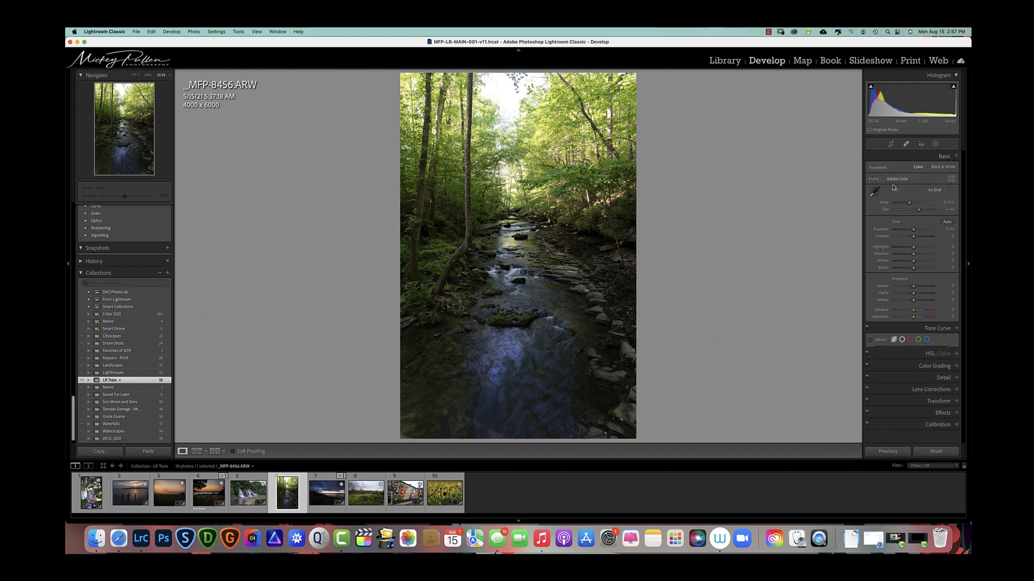
left_click(956, 157)
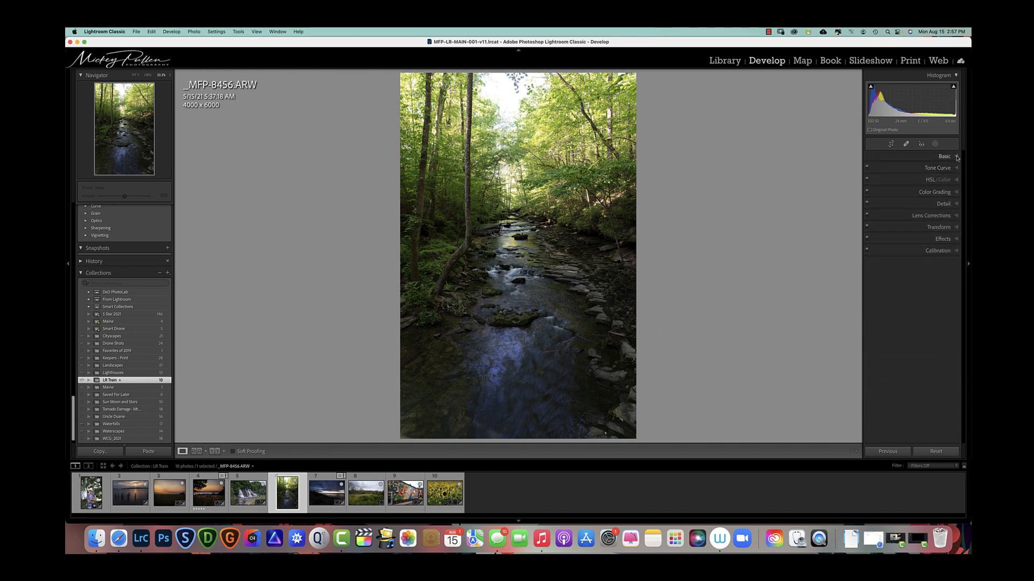
left_click(956, 157)
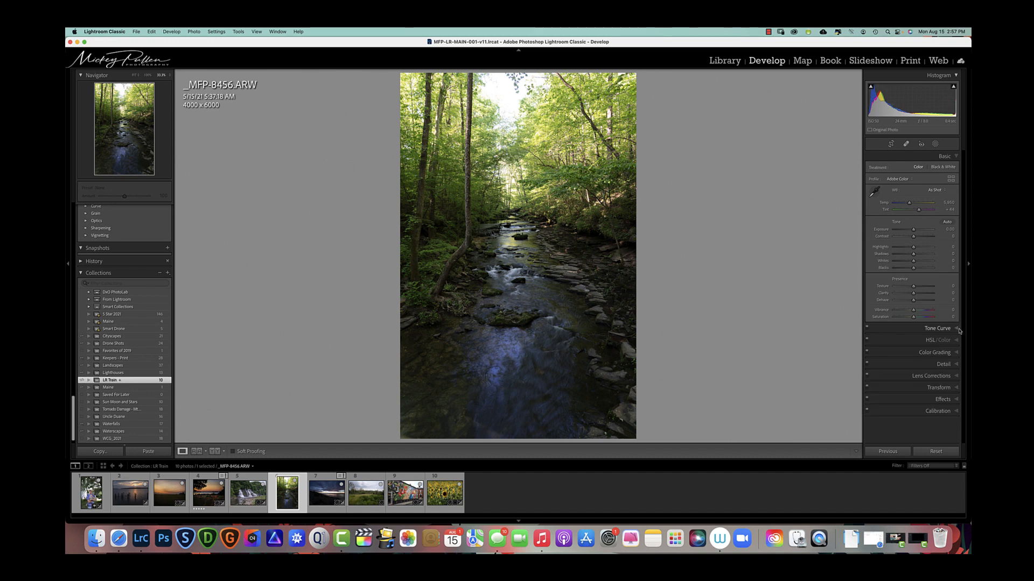
left_click(956, 329)
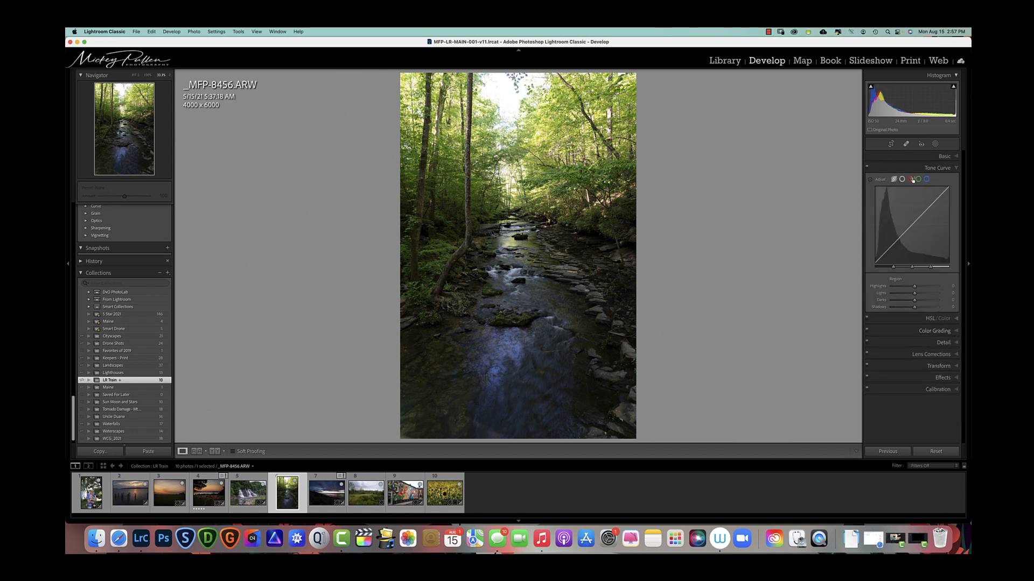
left_click(956, 322)
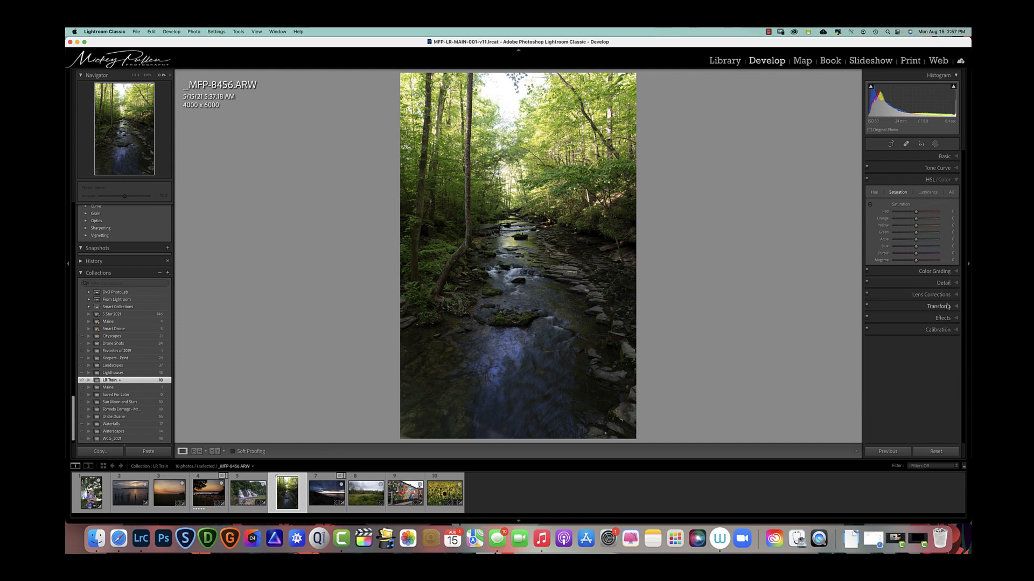
left_click(956, 157)
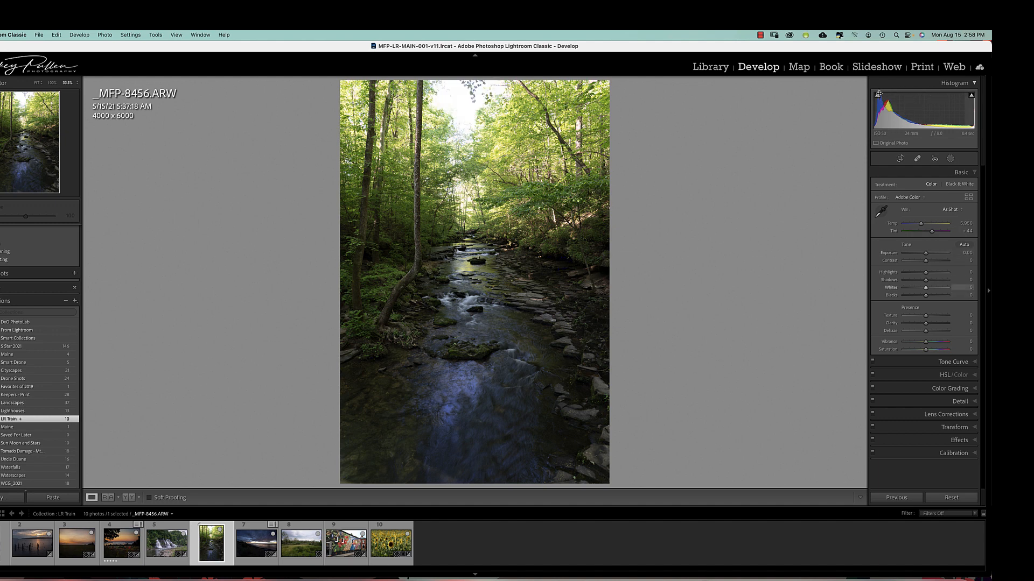
Adjust Blacks to +44 and Highlights to -14 directly on the histogram, and reset the photo's edits.
mouse_move(877, 98)
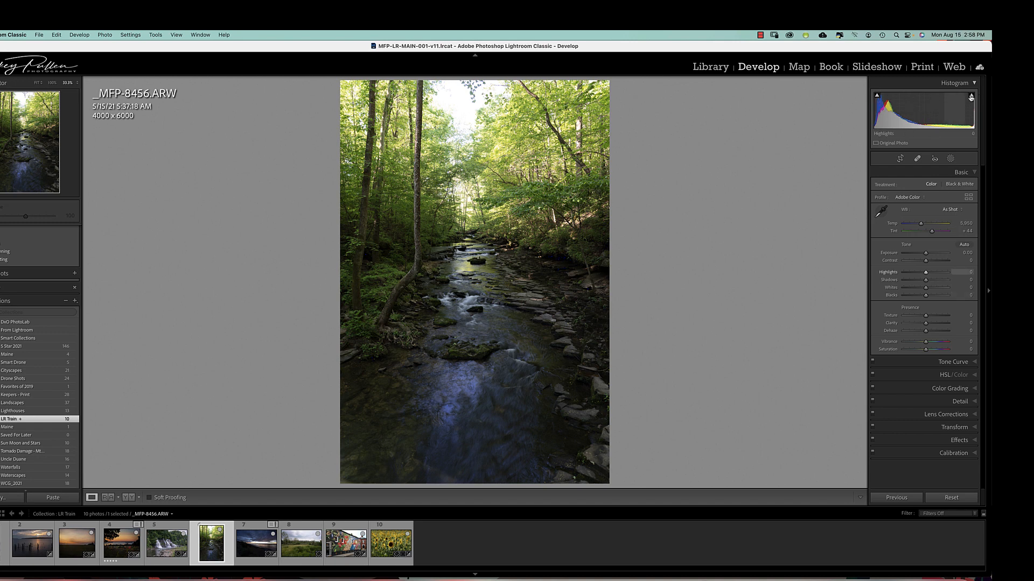
mouse_move(971, 97)
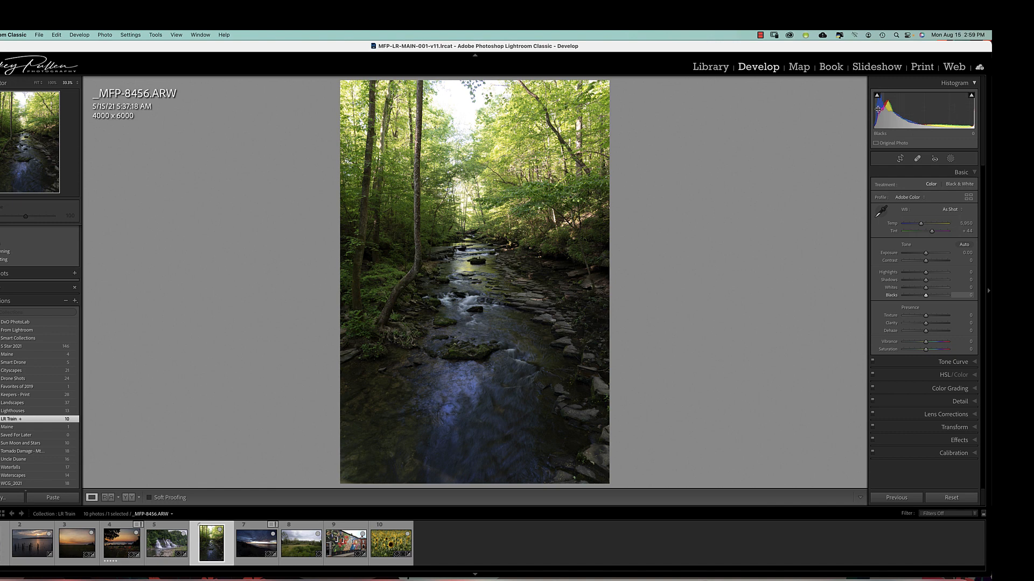
mouse_move(880, 112)
left_mouse_down()
mouse_move(905, 112)
mouse_move(887, 112)
mouse_move(902, 112)
mouse_move(895, 105)
left_mouse_up()
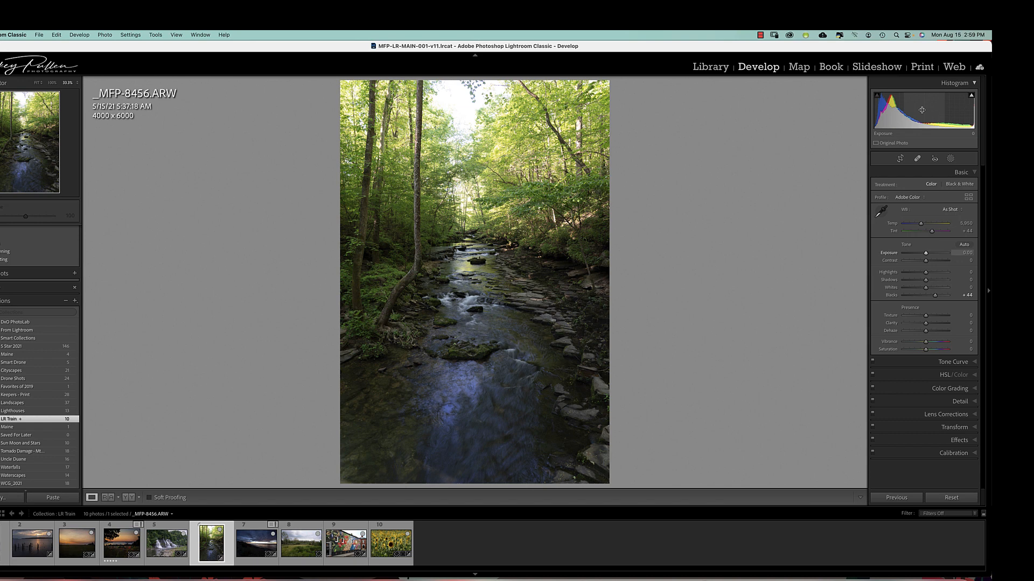
left_click_drag(923, 111, 922, 110)
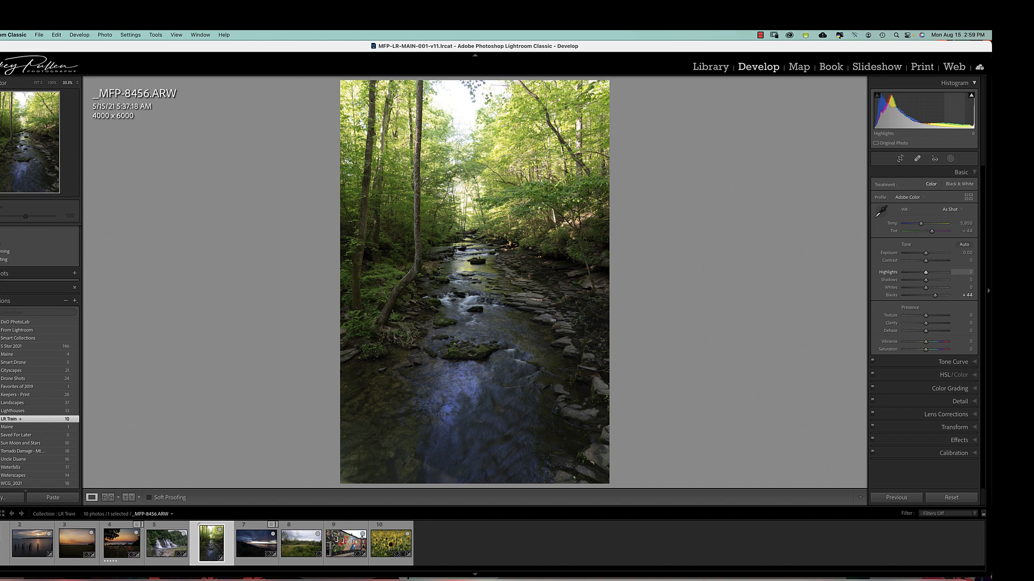
left_click_drag(954, 111, 939, 111)
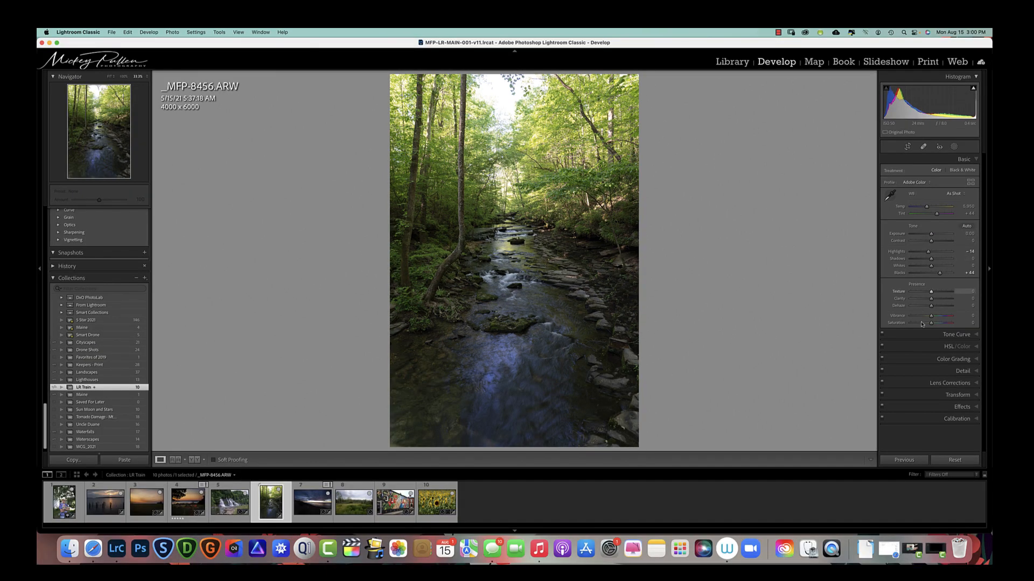
left_click(953, 461)
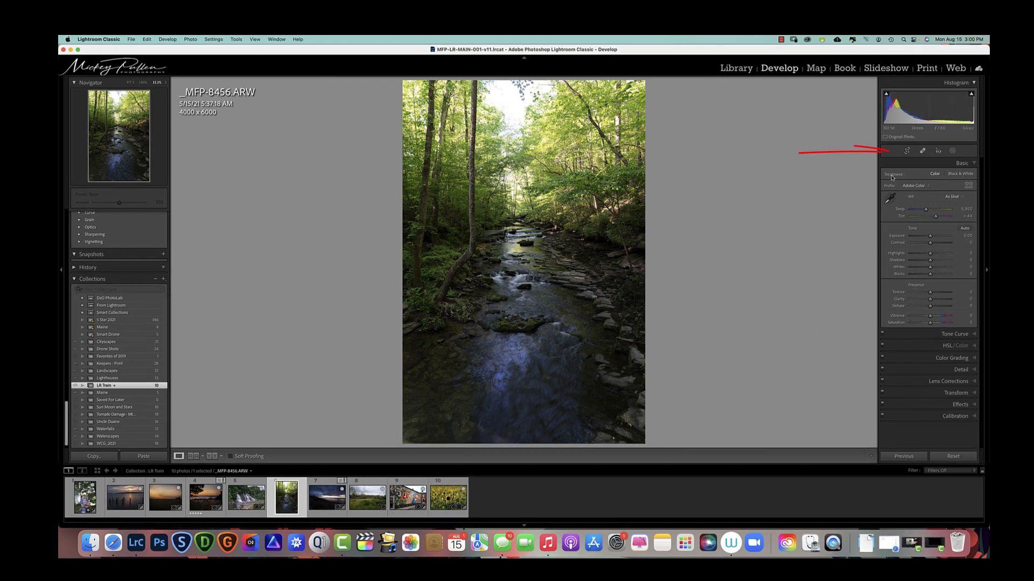
Switch the photo's treatment to Black & White and back to Color.
left_click(953, 175)
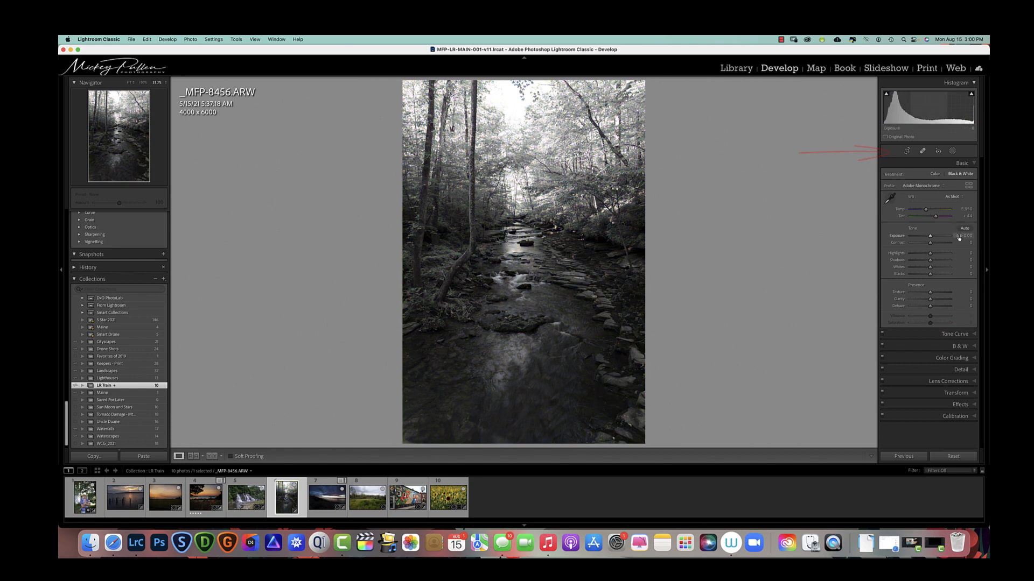
left_click(936, 174)
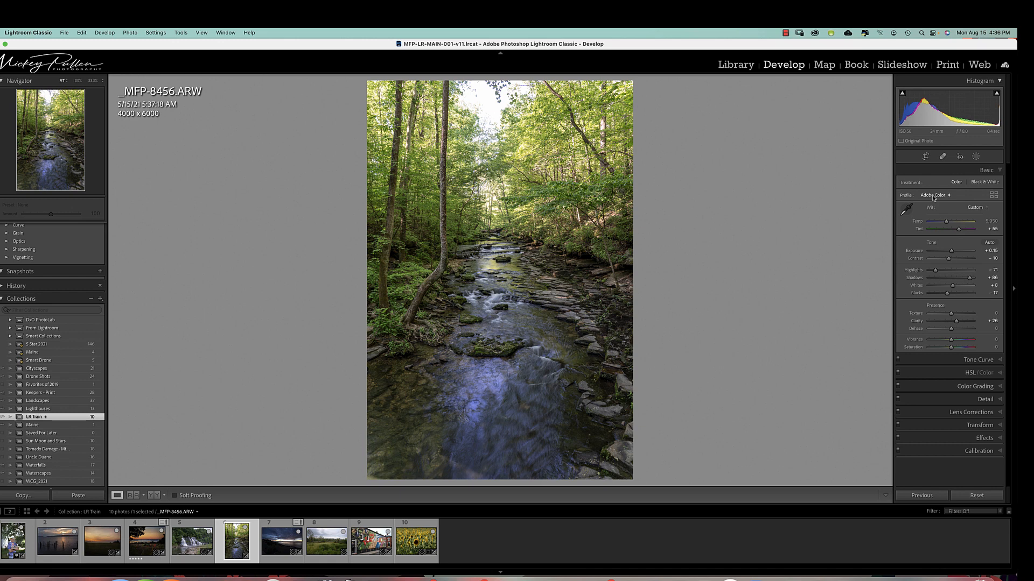
Try the Adobe Standard profile and the Adobe Monochrome profile on the stream photo.
left_click(934, 196)
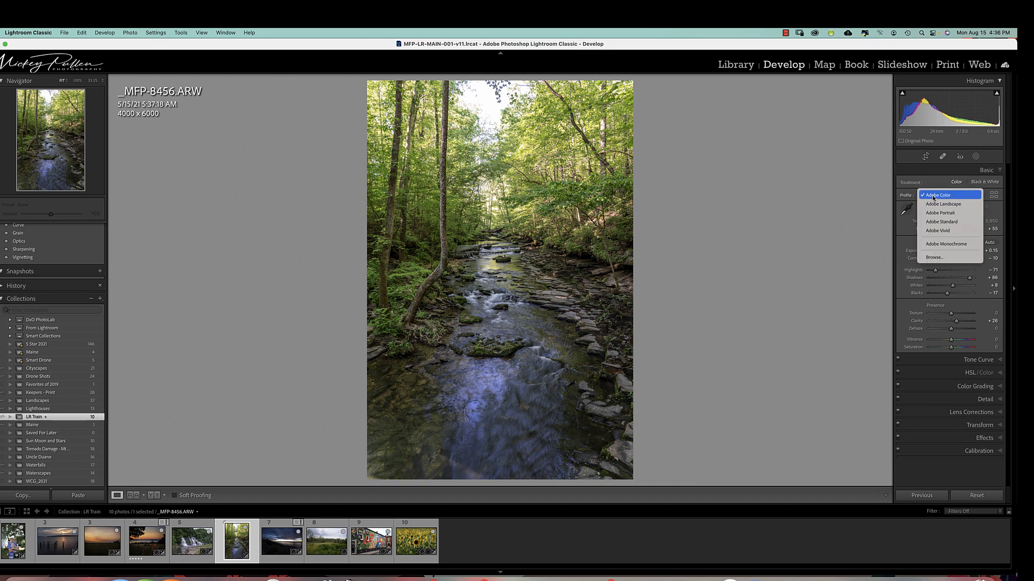
left_click(943, 222)
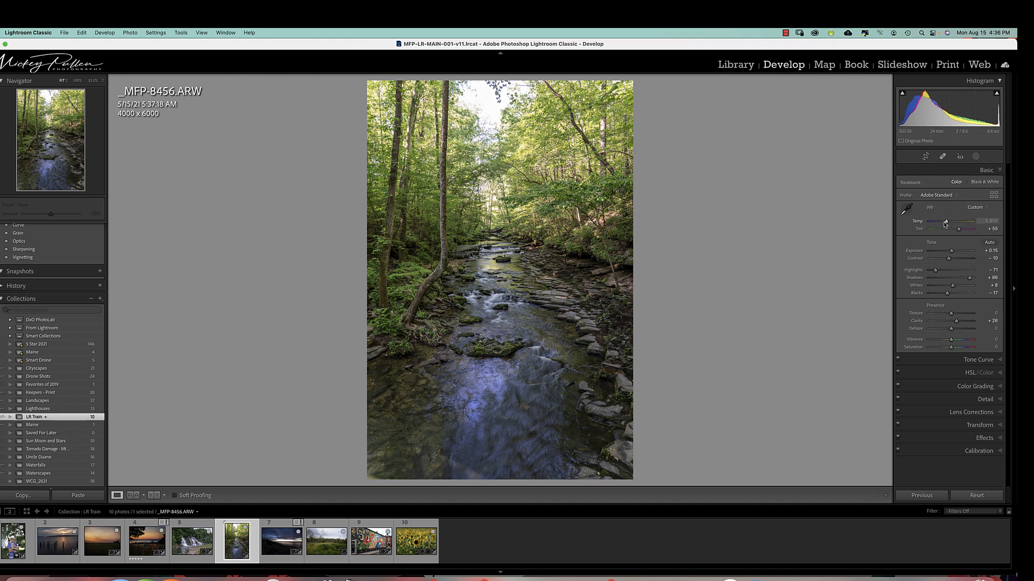
left_click(927, 196)
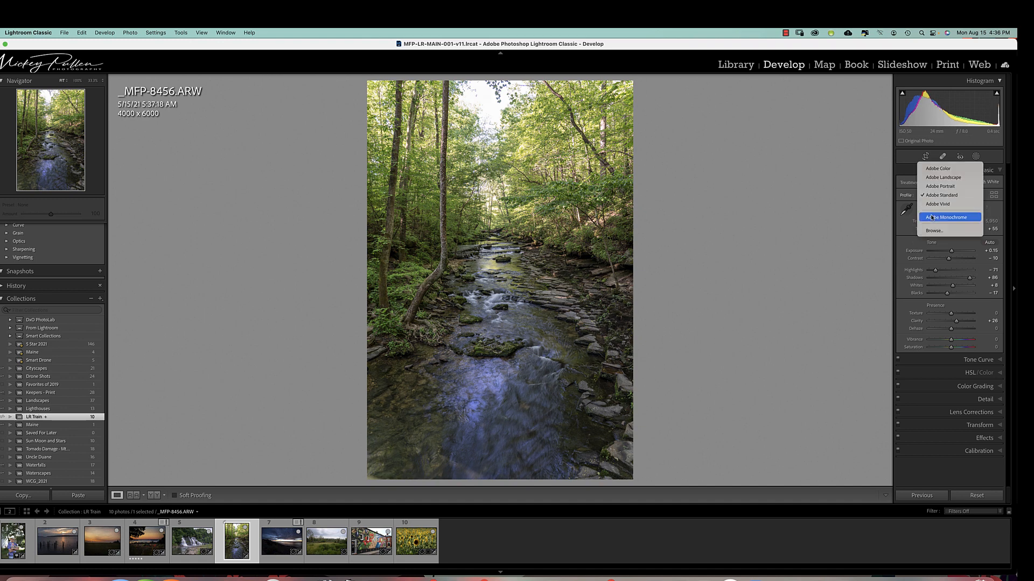
left_click(932, 217)
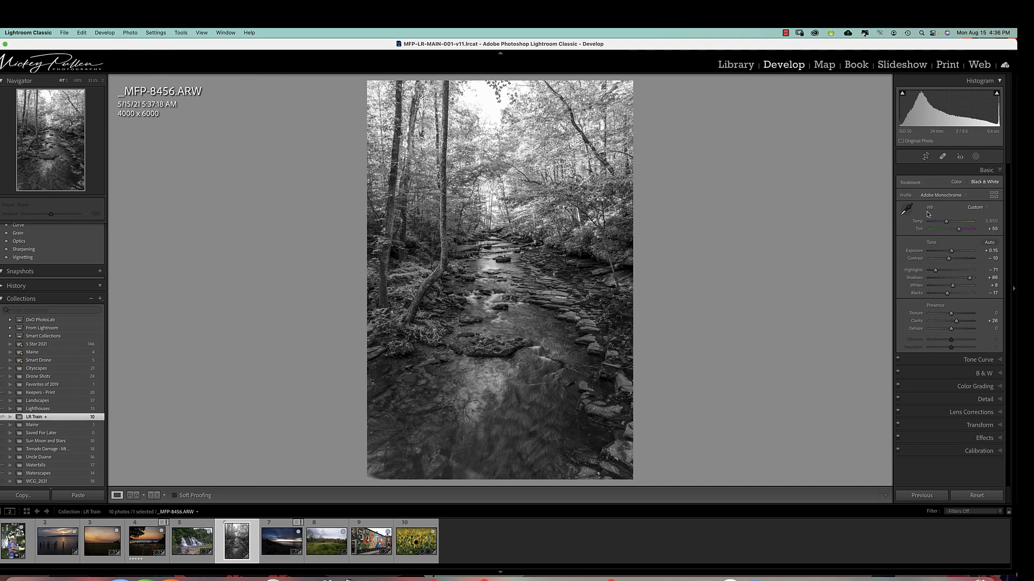
Try Bleached, Crisp Warm, Dreamy and Sunrise Glow from the Profile Browser, and return the profile to Adobe Color.
left_click(994, 195)
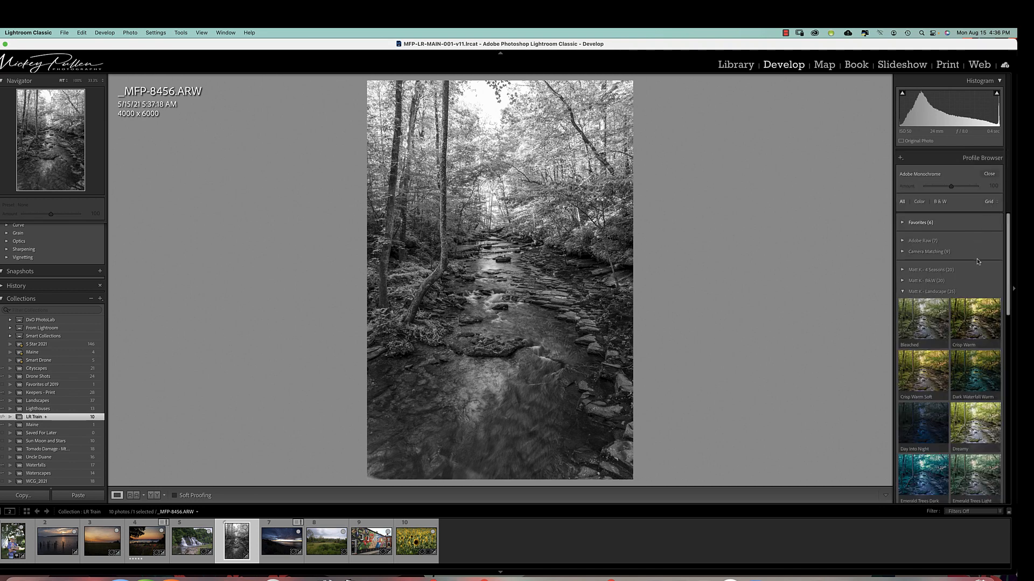
scroll(964, 350, "down", 4)
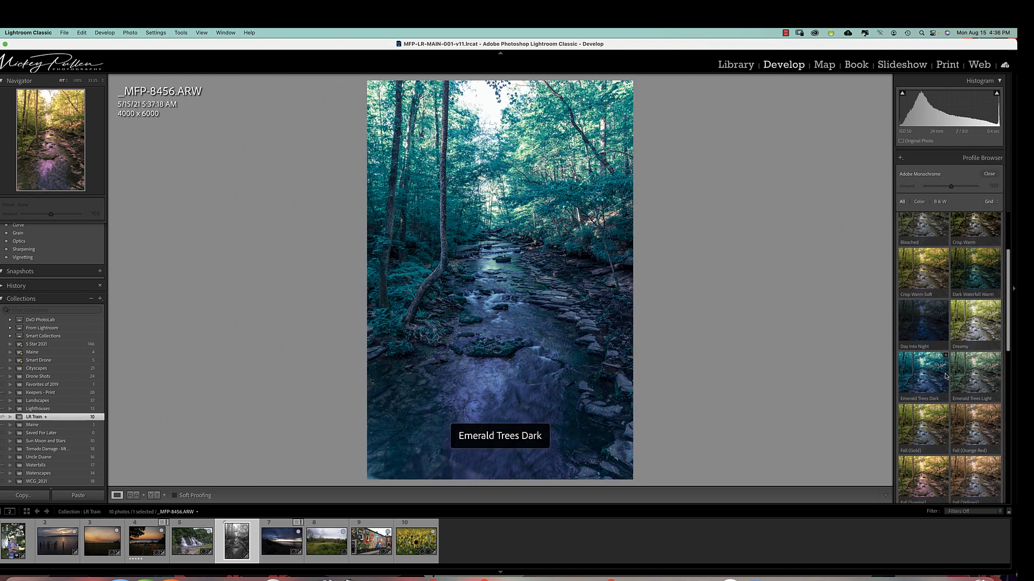
scroll(946, 375, "up", 4)
left_click(926, 325)
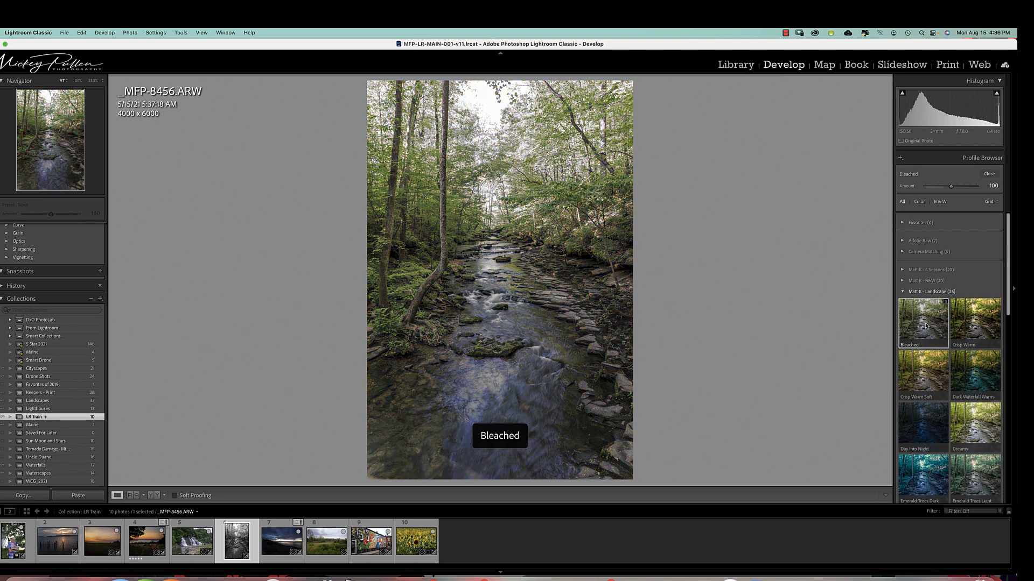
left_click(975, 323)
scroll(980, 381, "down", 1)
scroll(980, 381, "down", 2)
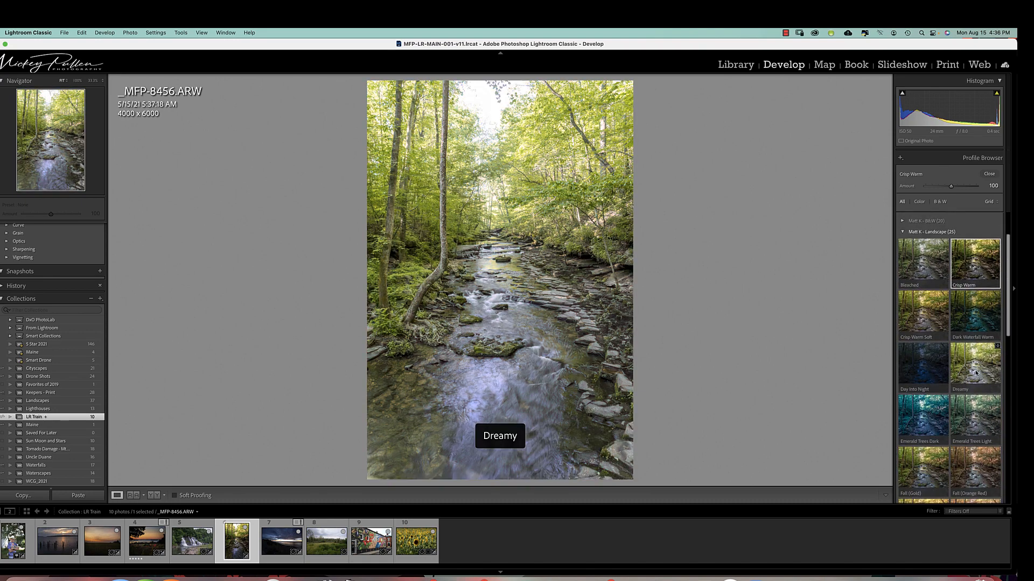
left_click(981, 381)
scroll(977, 384, "down", 1)
scroll(977, 384, "down", 5)
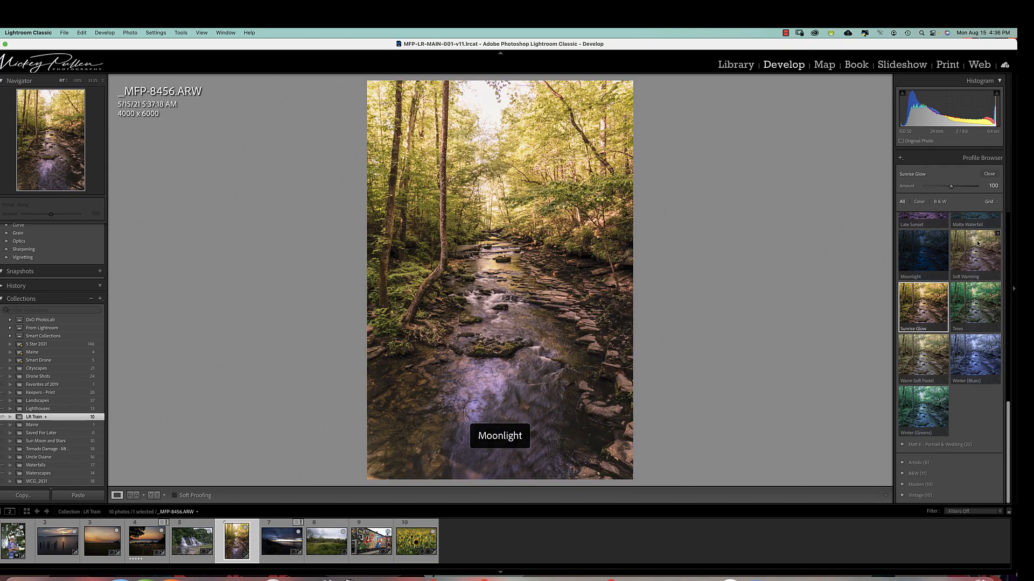
left_click(989, 174)
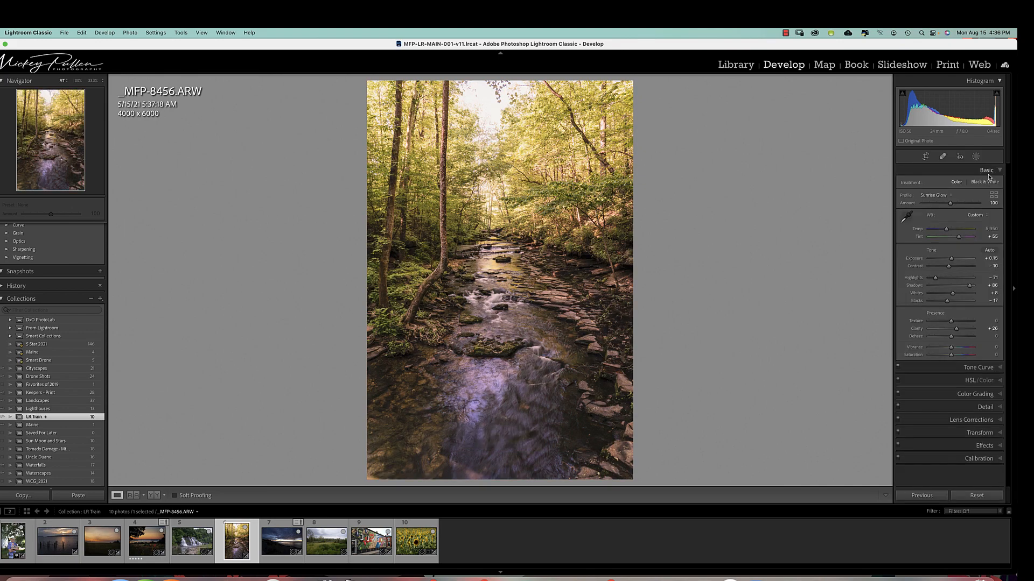
left_click(939, 197)
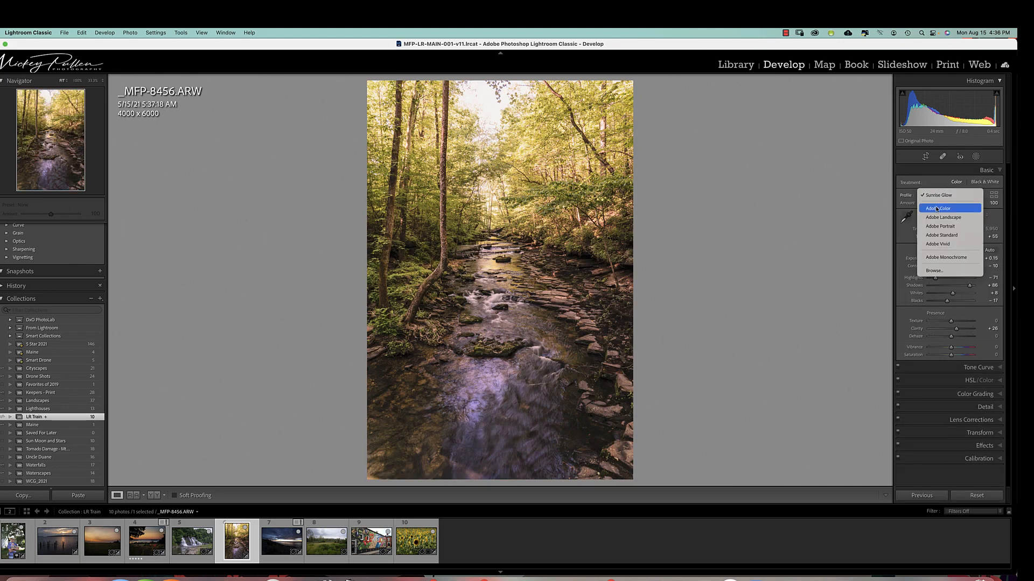
left_click(936, 209)
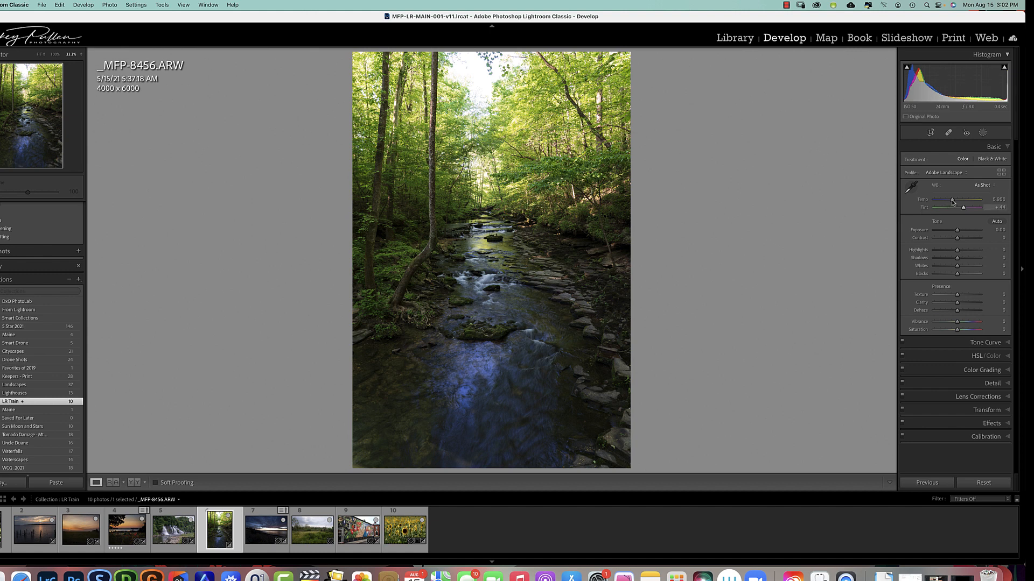
Try different white balance temperatures, lowering Temp to 2,688, and reset Temp to its default.
mouse_move(951, 202)
left_mouse_down()
mouse_move(968, 203)
mouse_move(941, 203)
mouse_move(954, 203)
left_mouse_up()
double_click(922, 201)
left_click_drag(951, 200, 937, 202)
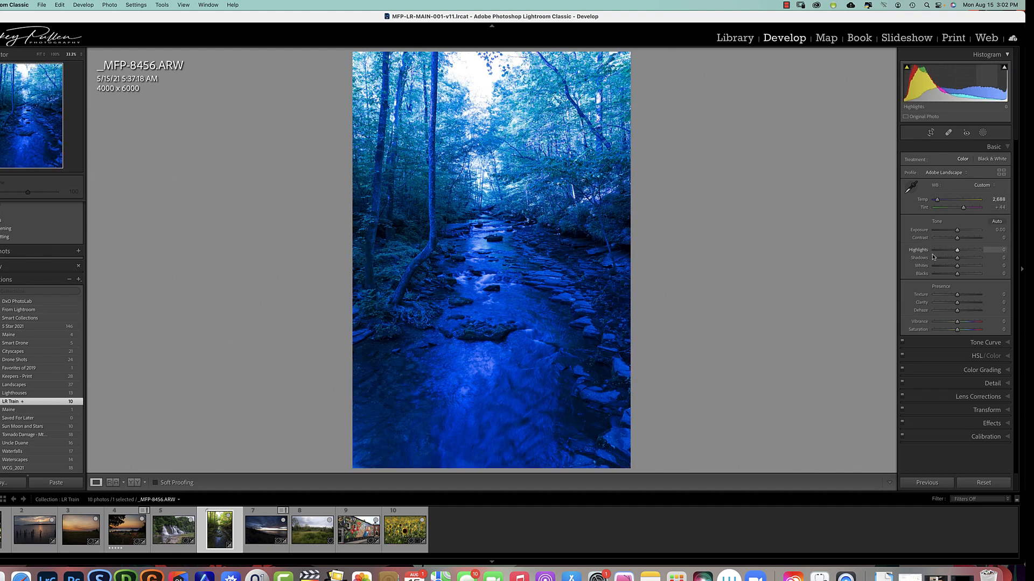
double_click(937, 202)
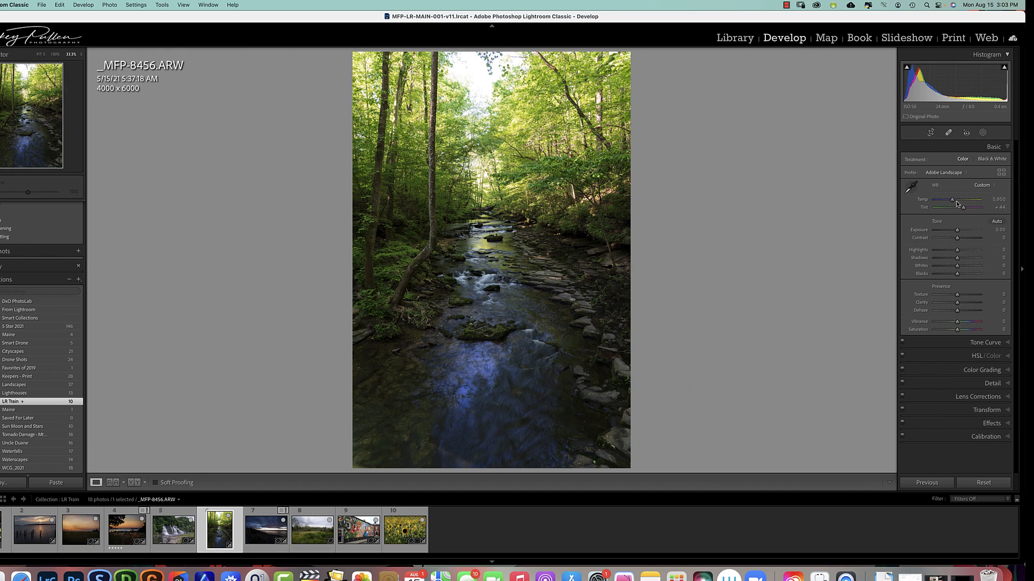
Warm the photo by raising the white balance Temp to 7,101.
left_click_drag(951, 200, 957, 206)
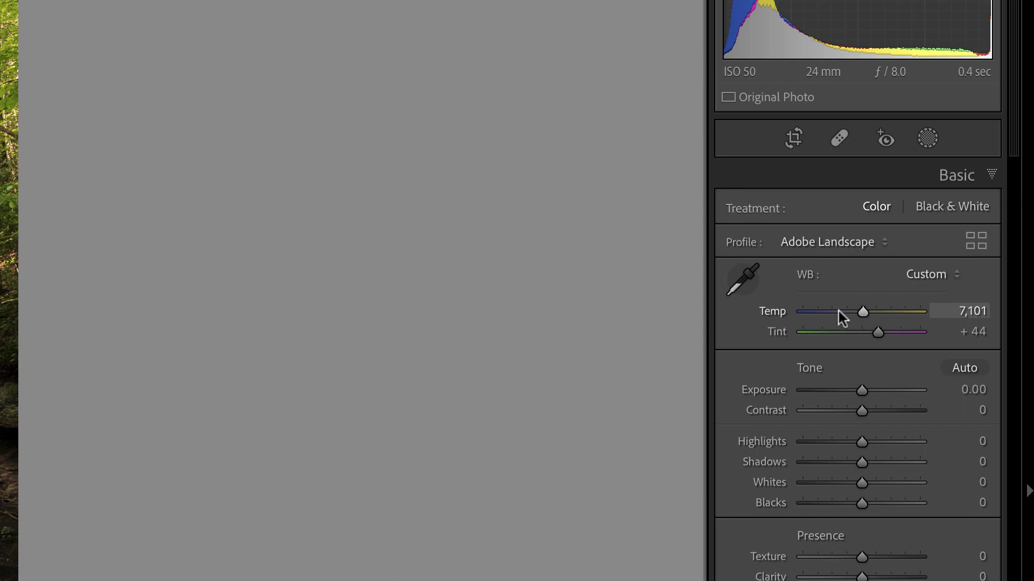
Reset the white balance Temp to its default and try different Tint values, lowering Tint to +7.
double_click(772, 316)
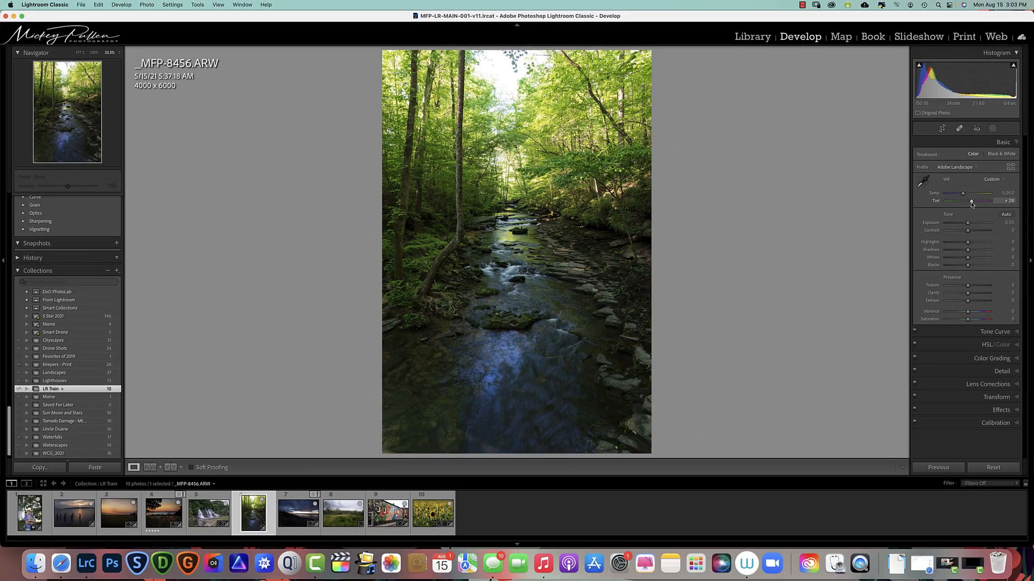
left_click_drag(864, 337, 895, 343)
left_click_drag(980, 205, 967, 205)
Sample a neutral target in the stream water with the White Balance Selector and fine-tune the Temp.
left_click(923, 183)
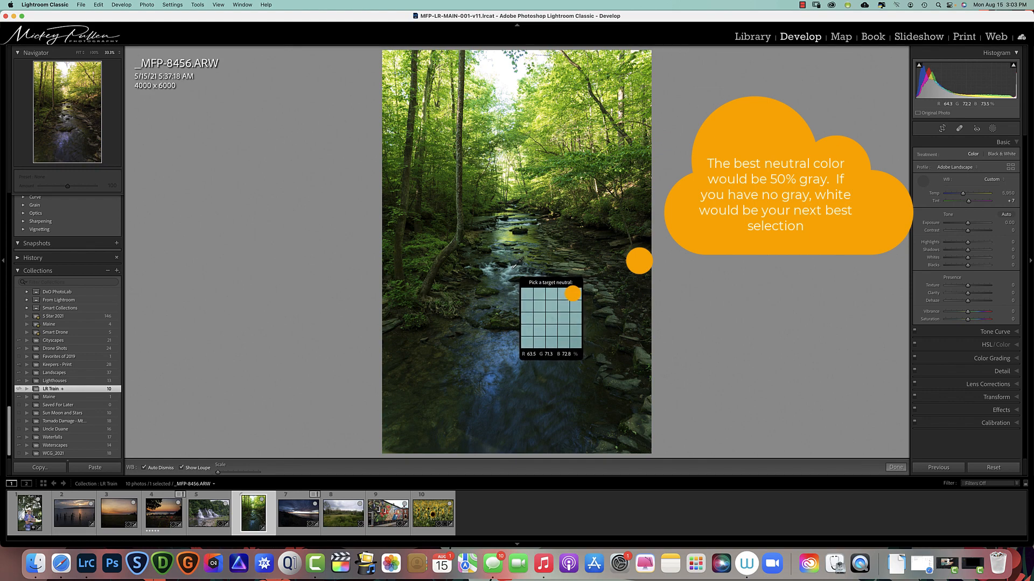
left_click(572, 294)
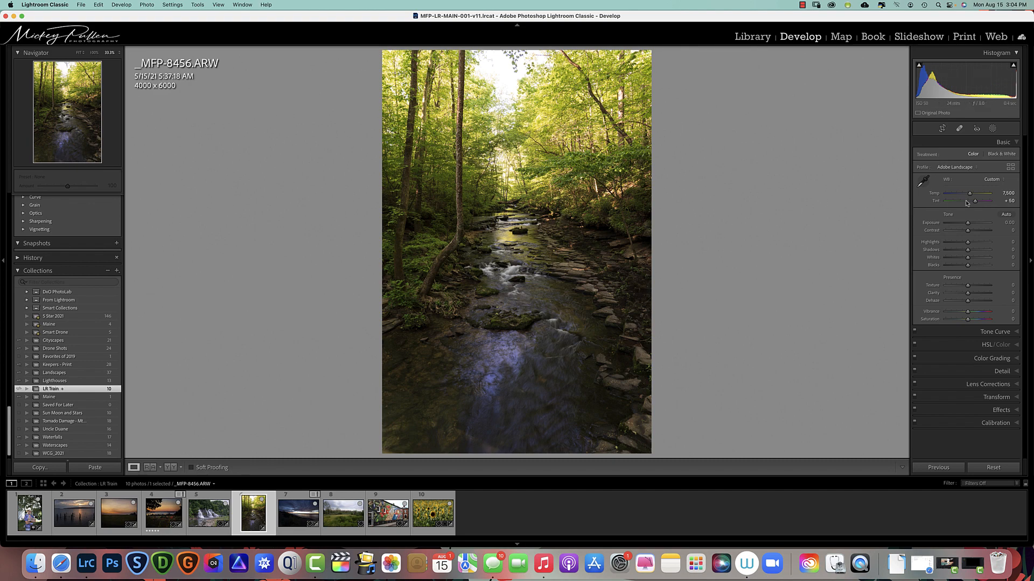
left_click_drag(969, 193, 978, 204)
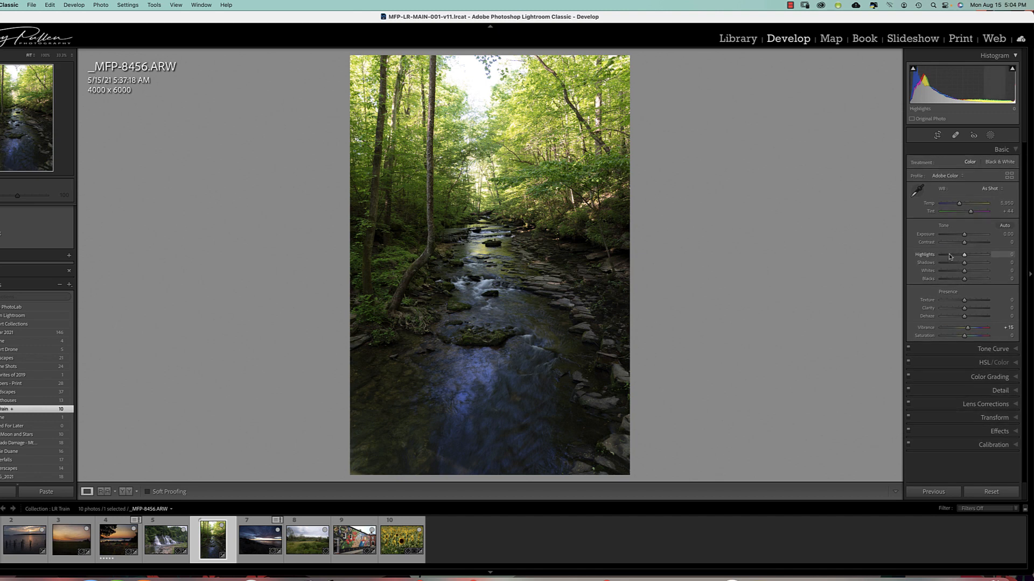
Apply Auto tone to the stream photo and compare the result with the before view.
left_click(1005, 226)
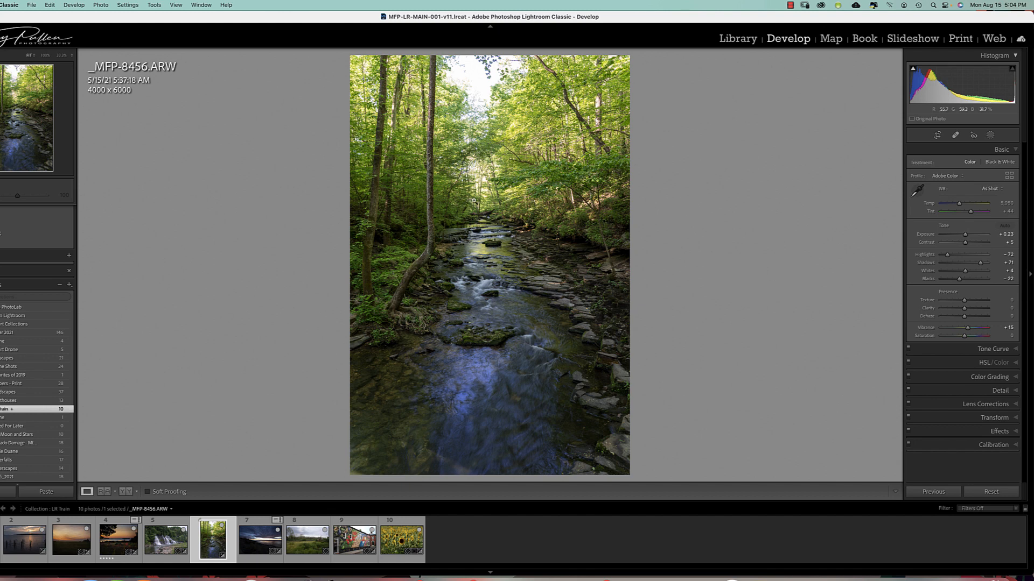
key("backslash")
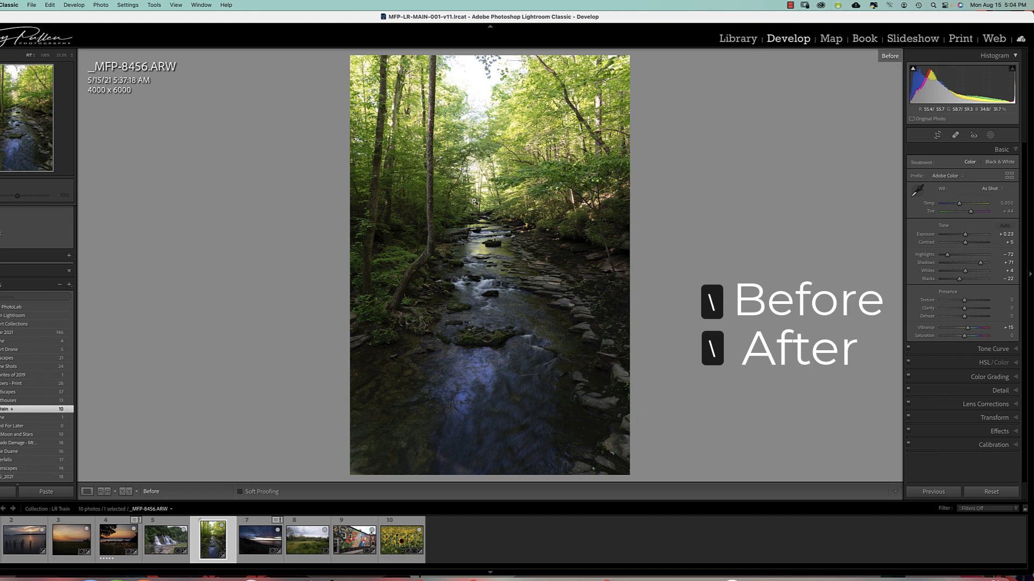
key("backslash")
key("backslash")
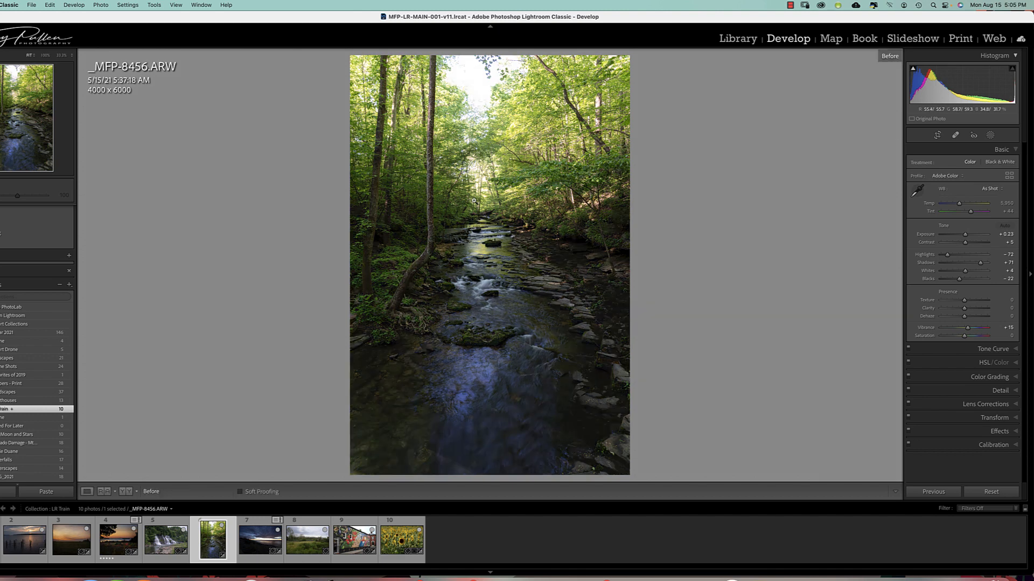
key("backslash")
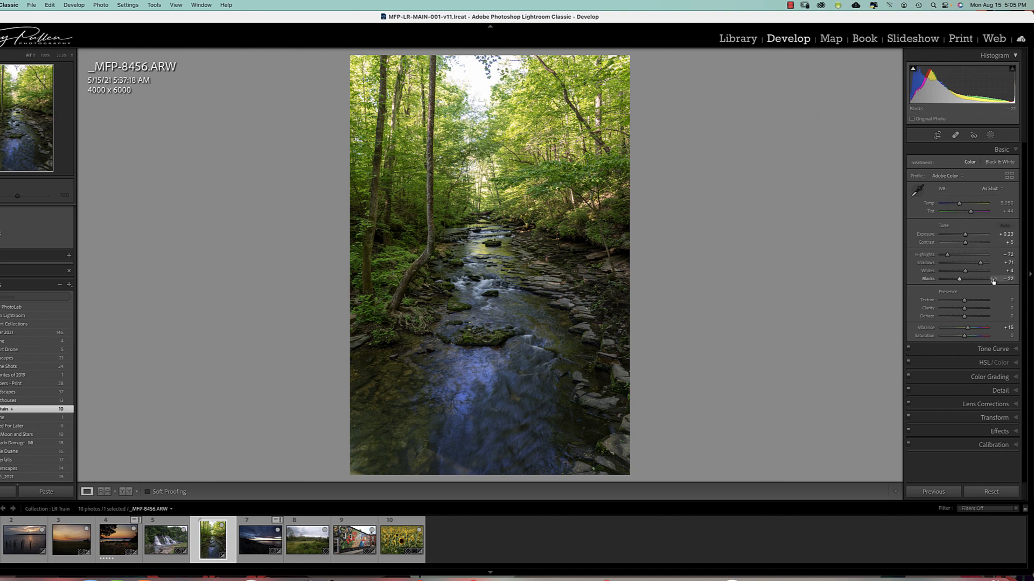
Reset the Tone settings and raise Exposure to +0.65 with the clipping warnings shown.
double_click(943, 227)
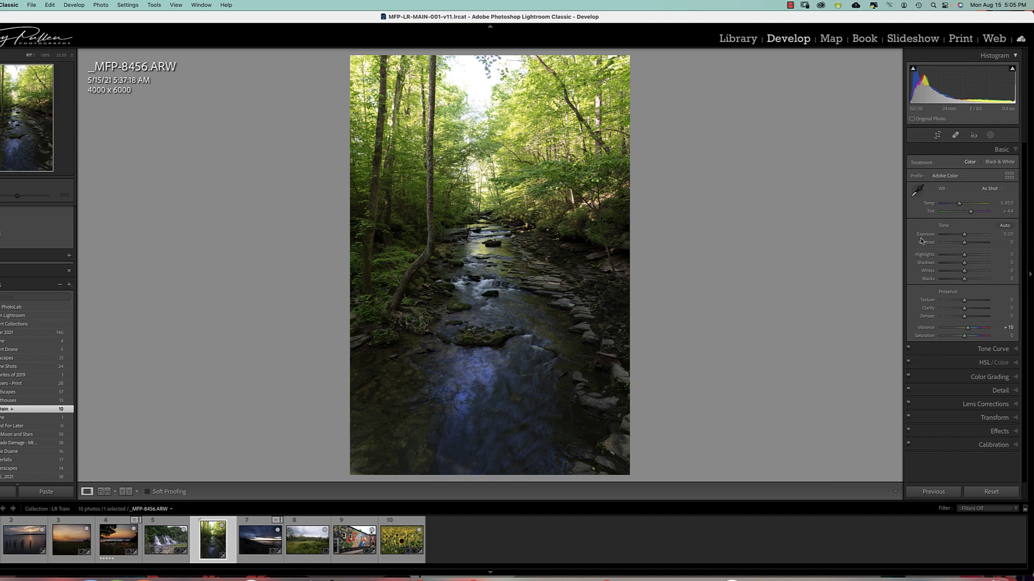
mouse_move(964, 234)
left_mouse_down()
mouse_move(950, 236)
mouse_move(979, 239)
mouse_move(967, 239)
left_mouse_up()
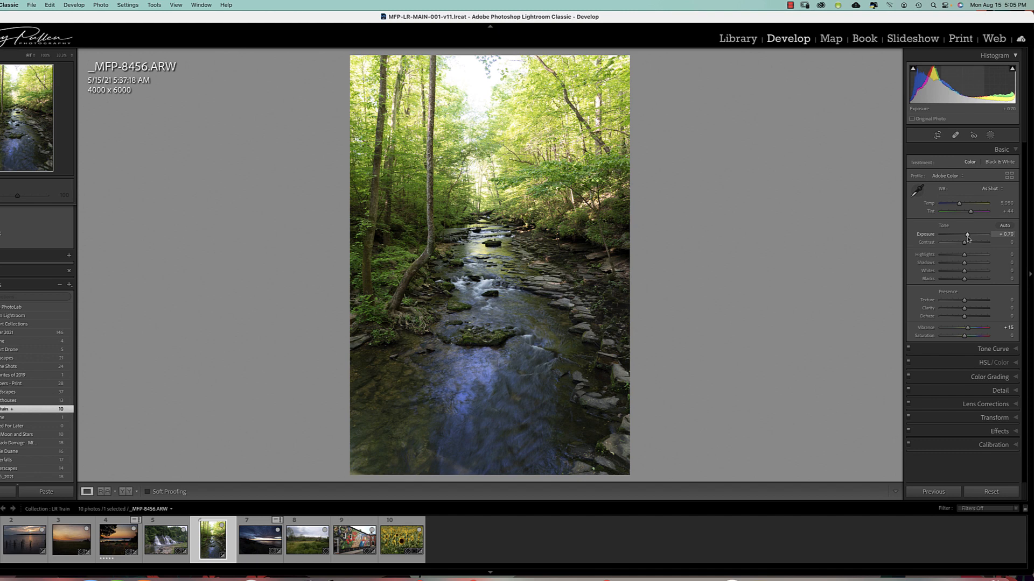
key("j")
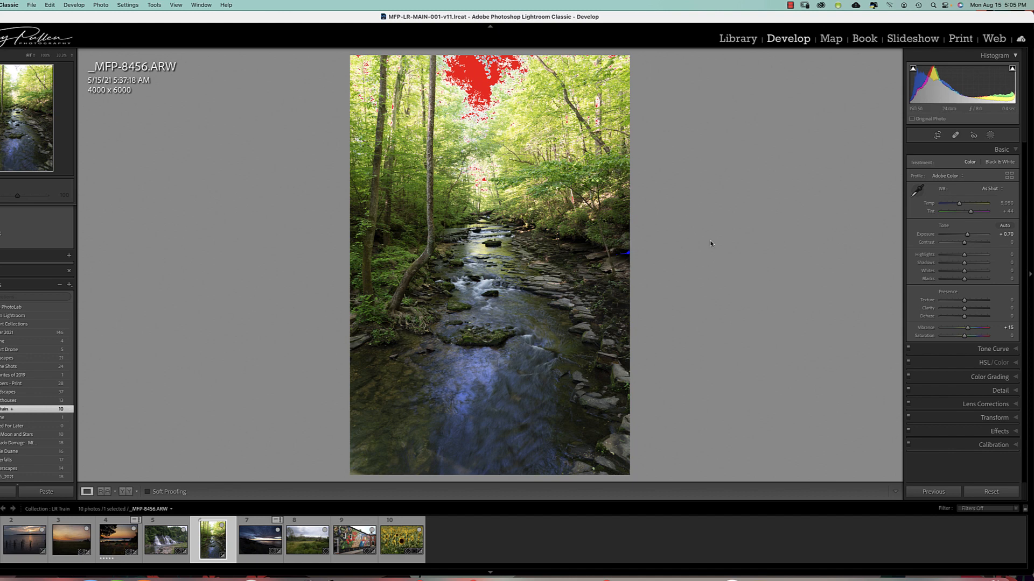
left_click_drag(966, 236, 968, 237)
Try Contrast at −100 and +73 on the stream photo, and set it to +4.
left_click_drag(964, 245, 939, 247)
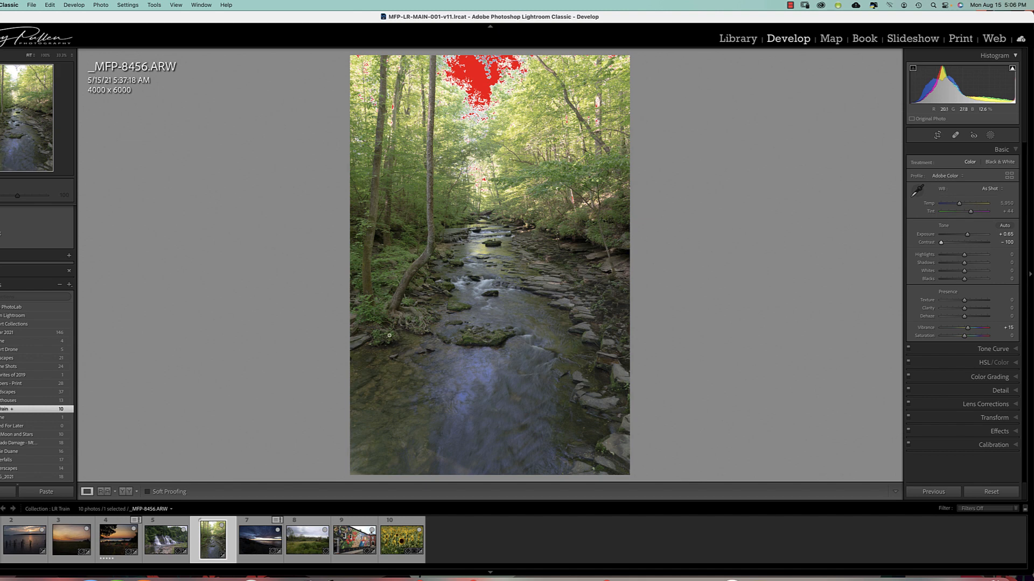
left_click_drag(941, 244, 980, 246)
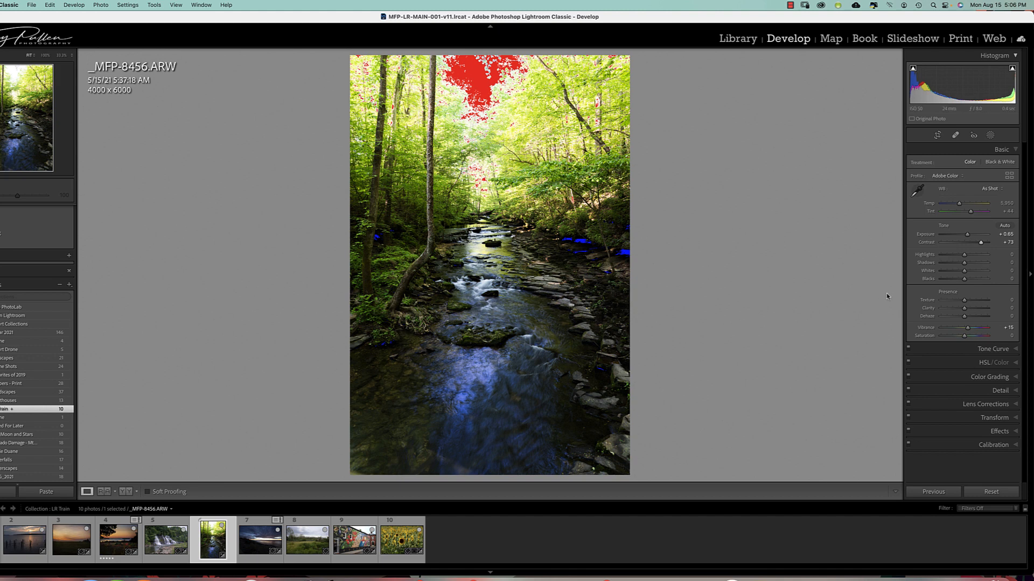
left_click_drag(980, 244, 964, 247)
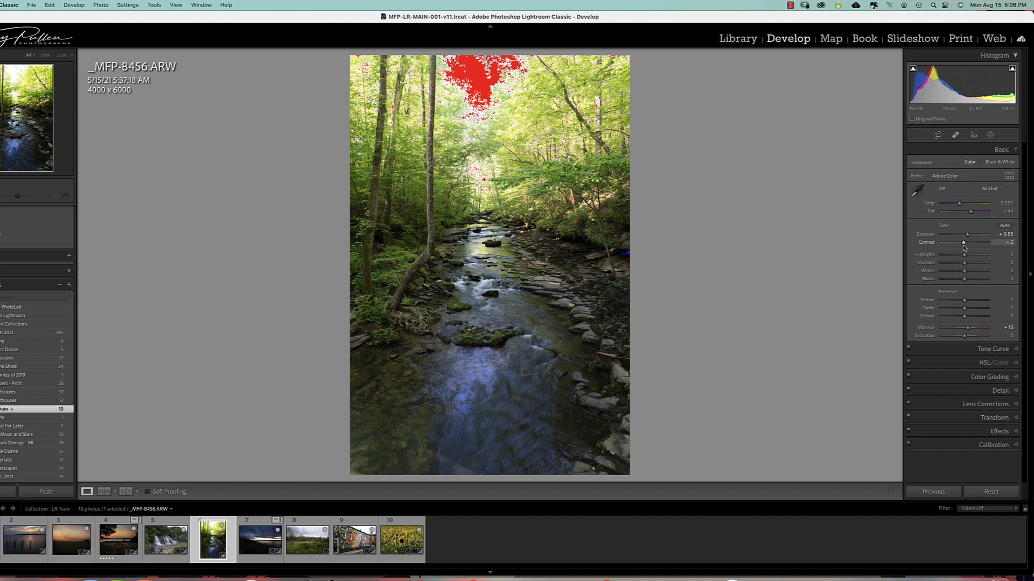
left_click_drag(964, 247, 965, 248)
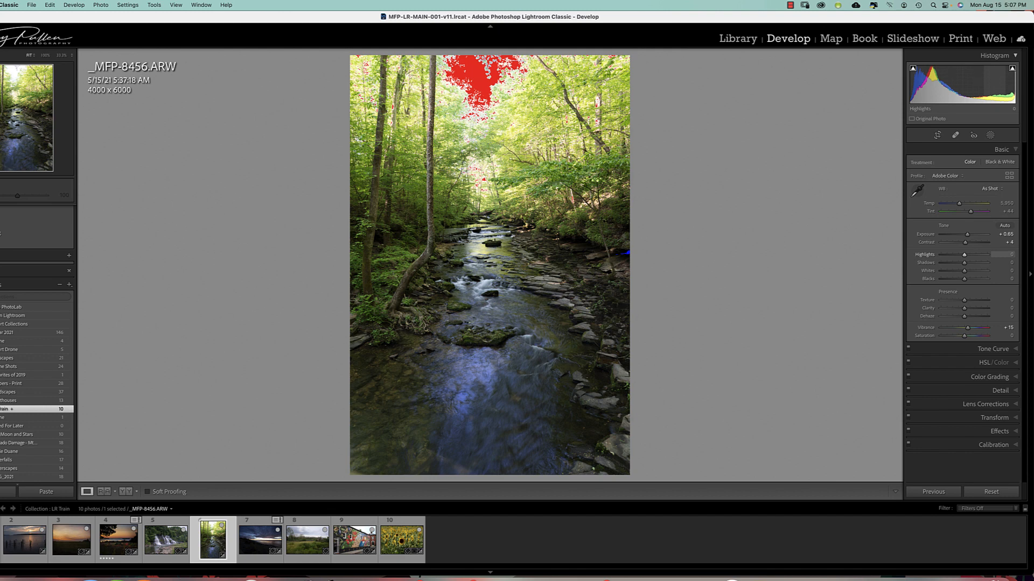
Lower Highlights to −62 and raise Shadows to +64 on the stream photo.
left_click_drag(963, 254, 956, 254)
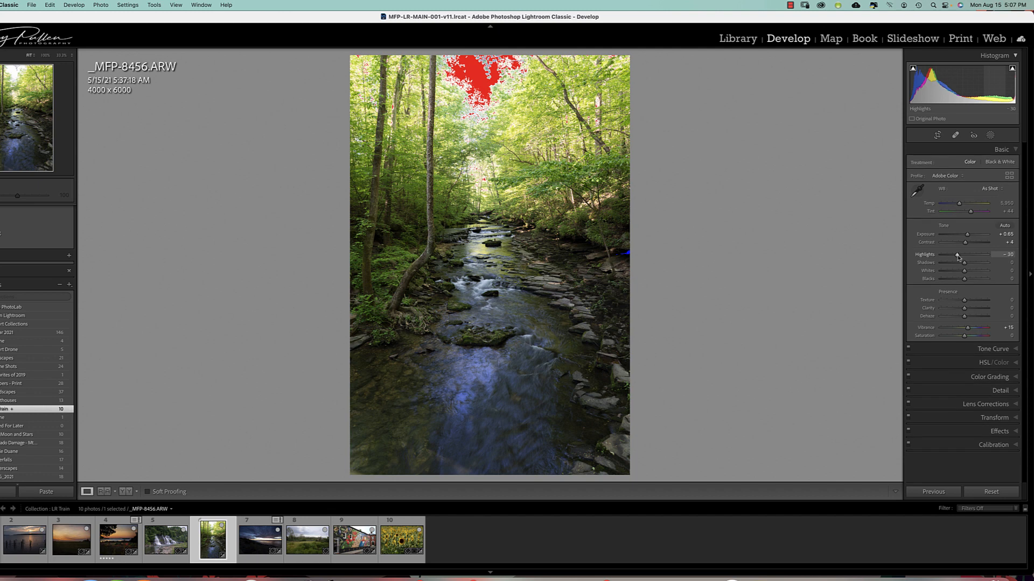
left_click_drag(957, 257, 951, 258)
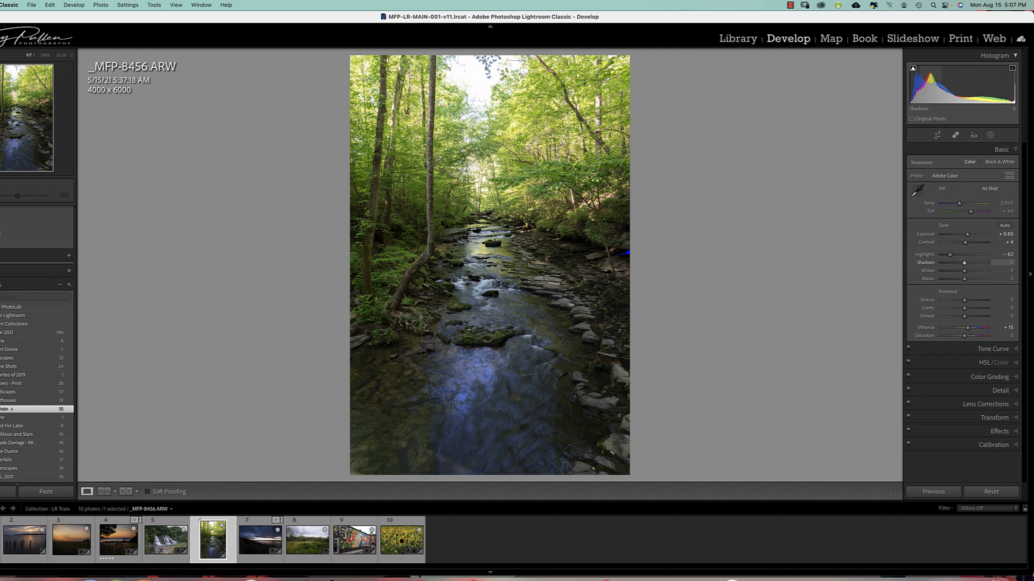
left_click_drag(930, 85, 958, 85)
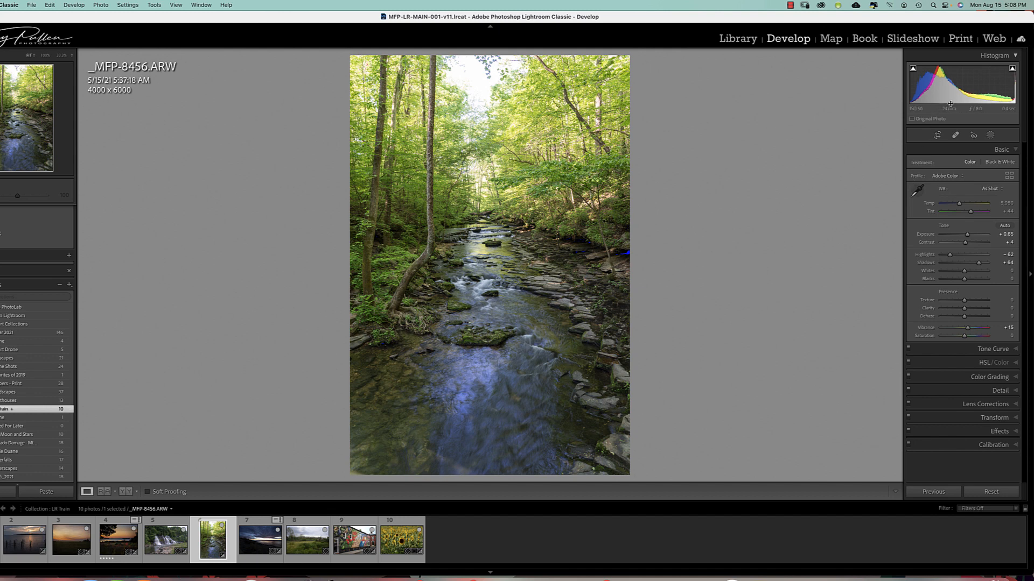
Toggle the histogram's shadow clipping warning a few times and leave it off.
left_click(913, 69)
left_click(913, 69)
left_click(912, 69)
Set Whites to +6 and Blacks to −13 using the clipping previews.
key("alt")
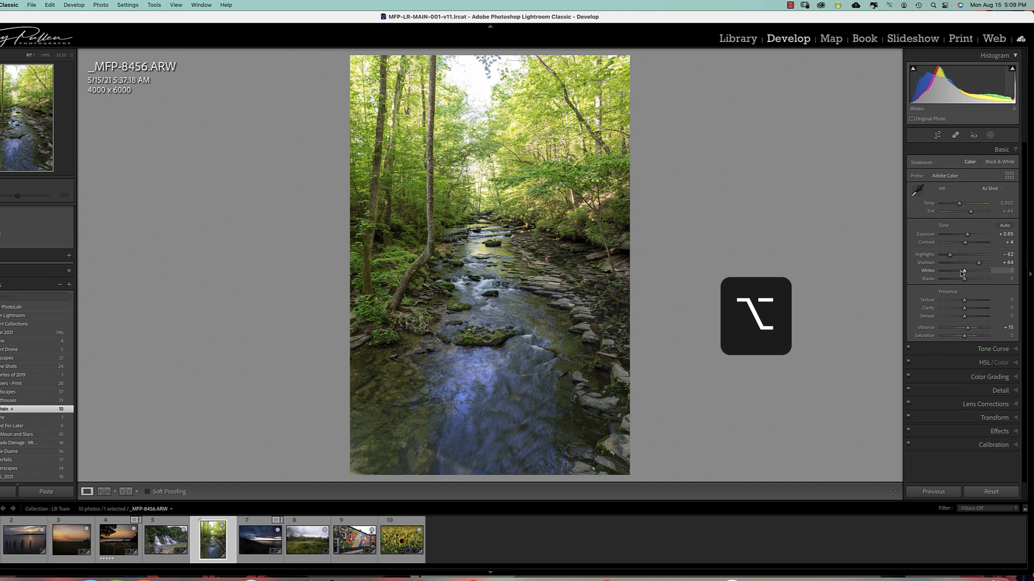
left_click_drag(965, 273, 964, 279)
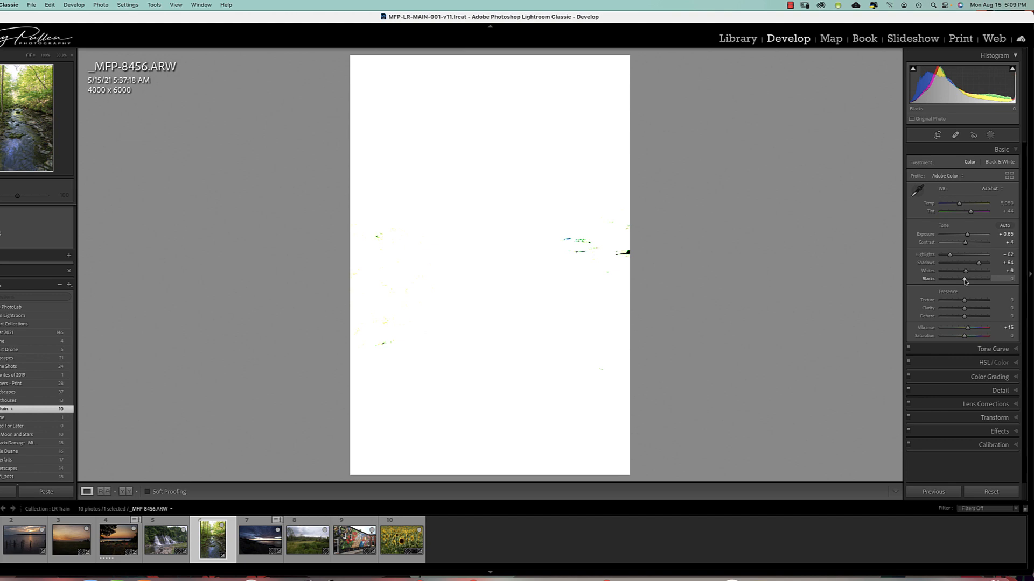
left_click_drag(965, 281, 962, 281)
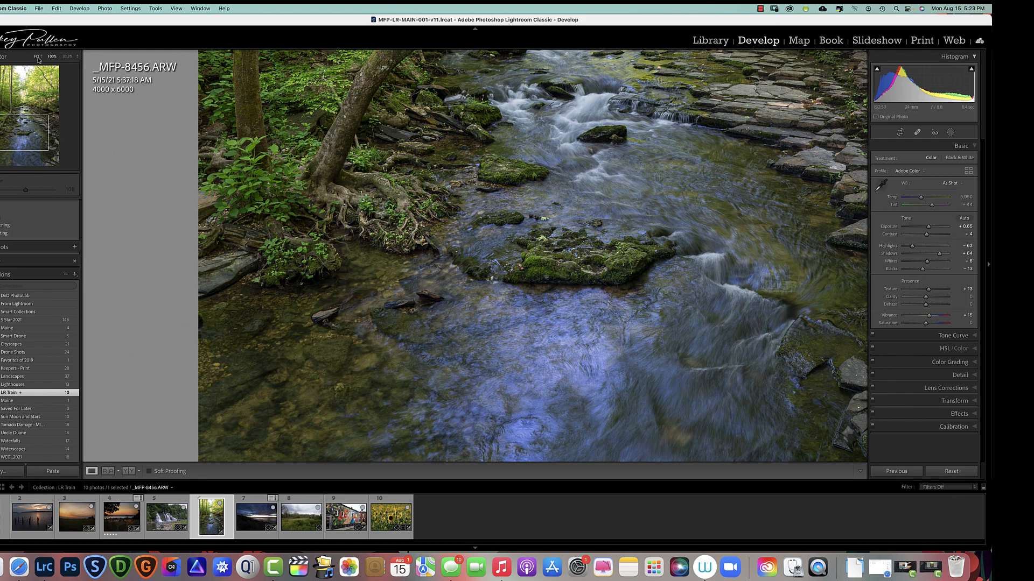
On the cowboy-hat portrait IMG_4368.CR2, try softer Texture values and +53, and set Texture to −16.
left_click(36, 56)
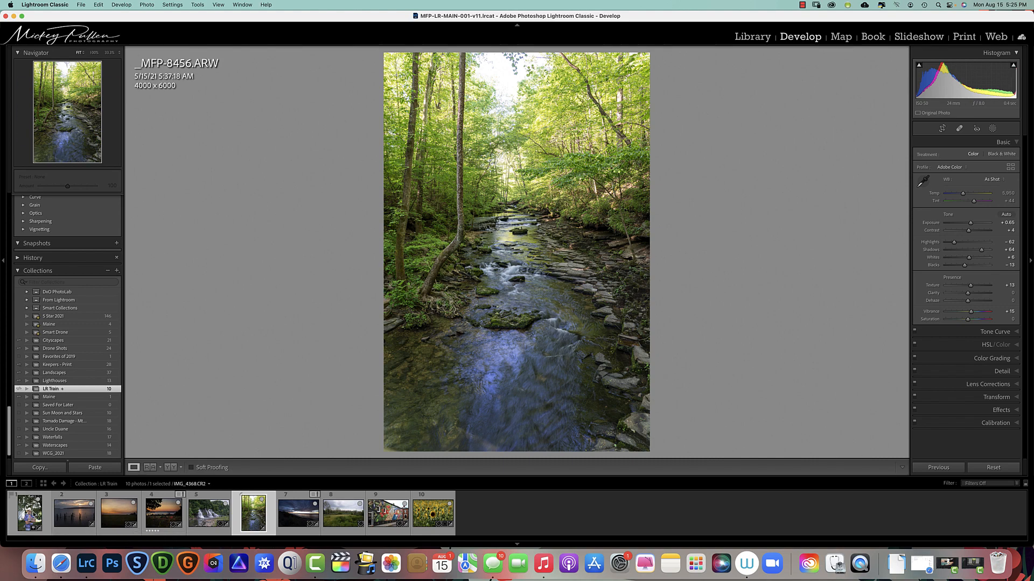
left_click(29, 512)
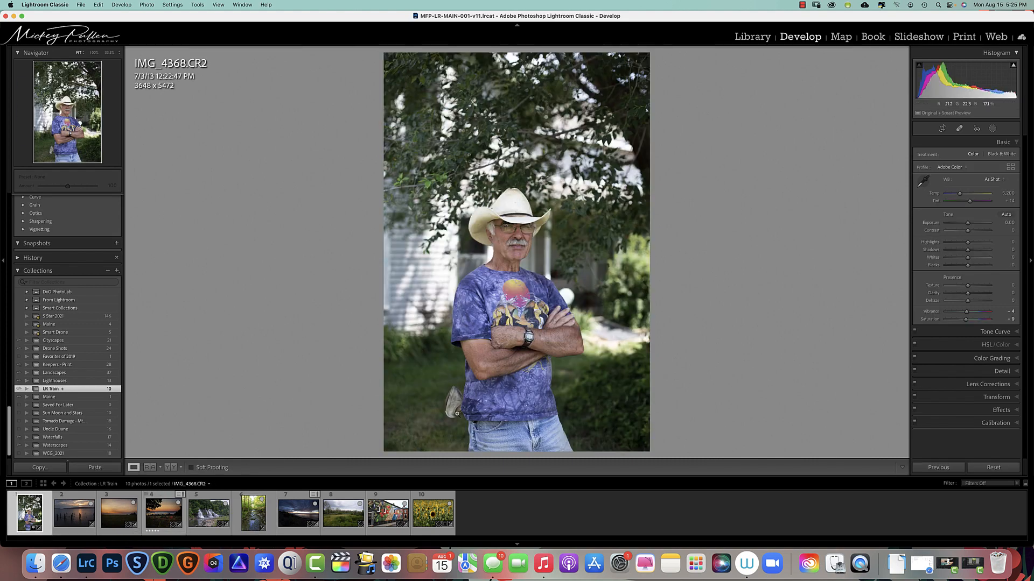
left_click(94, 52)
left_click_drag(225, 142, 450, 377)
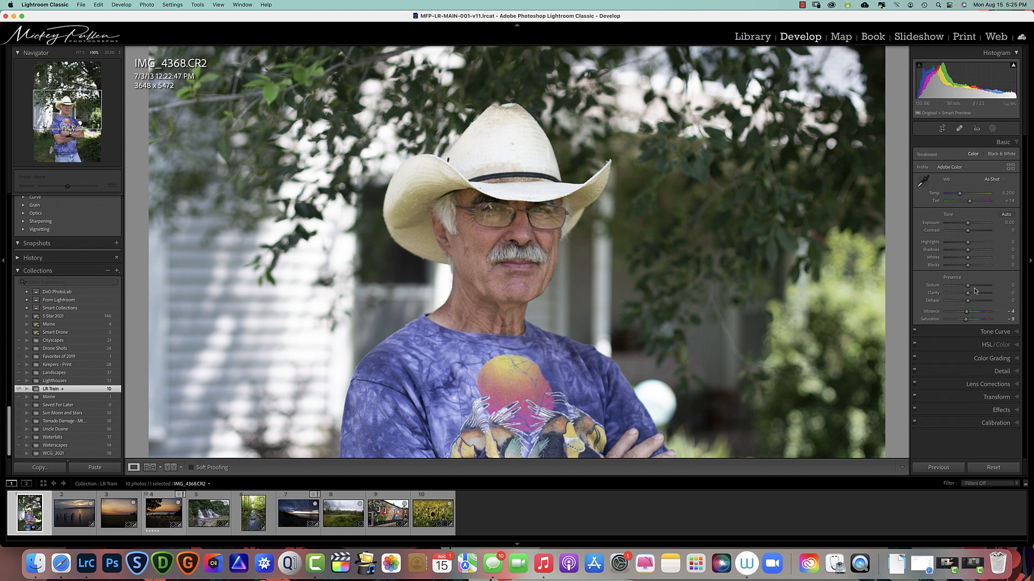
left_click_drag(968, 289, 956, 289)
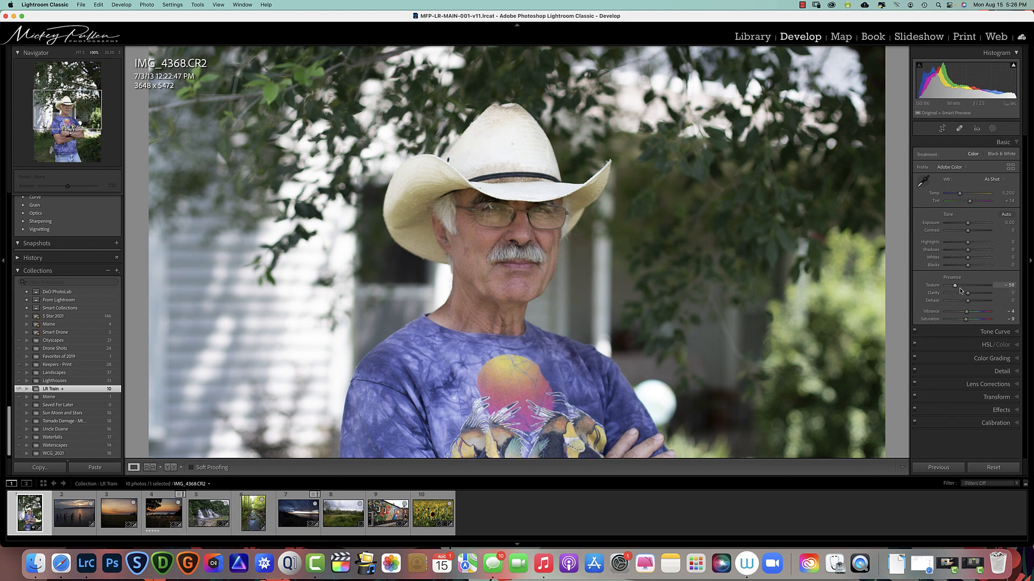
left_click_drag(955, 289, 961, 289)
left_click_drag(960, 287, 944, 287)
left_click_drag(946, 287, 979, 290)
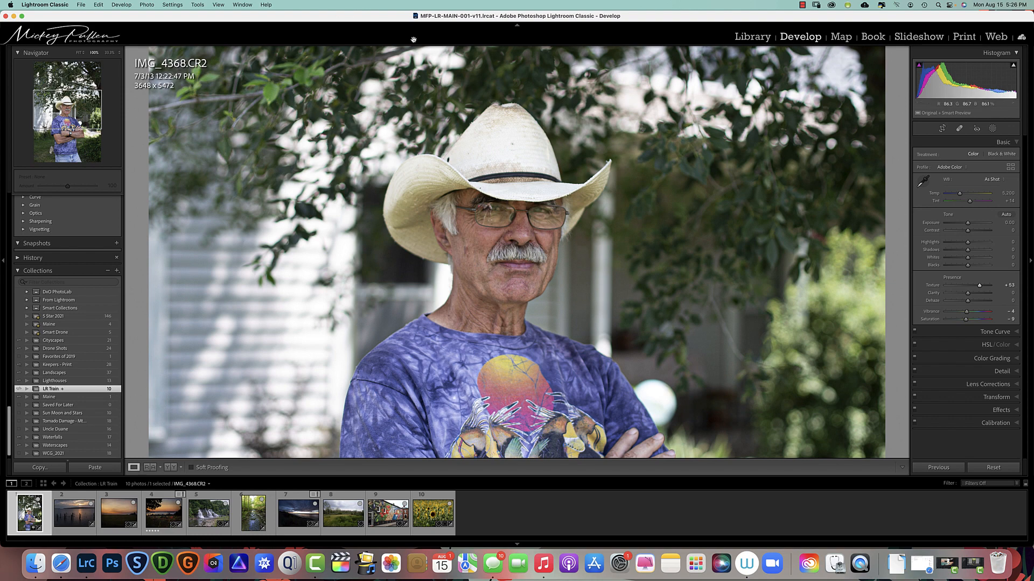
mouse_move(979, 286)
left_mouse_down()
mouse_move(946, 288)
mouse_move(979, 291)
mouse_move(966, 292)
left_mouse_up()
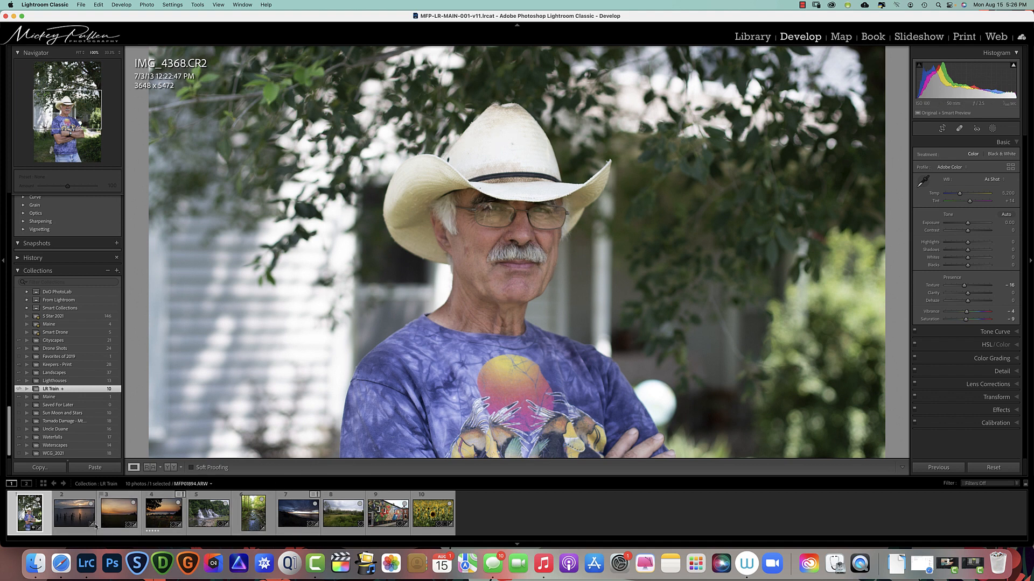
On the stream photo _MFP-8456.ARW, try Texture at +100 and reset it to 0.
left_click(250, 516)
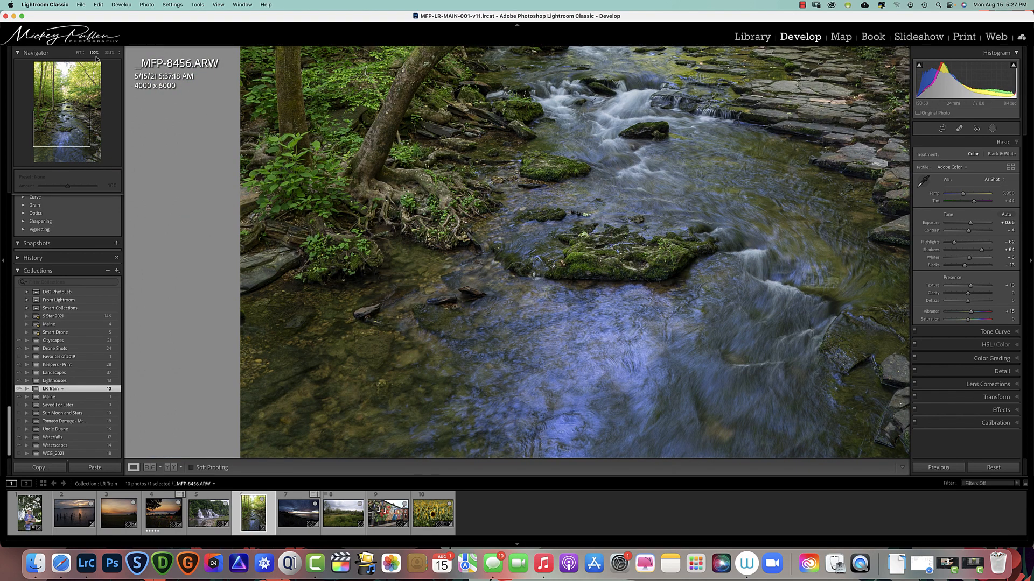
left_click_drag(541, 223, 501, 254)
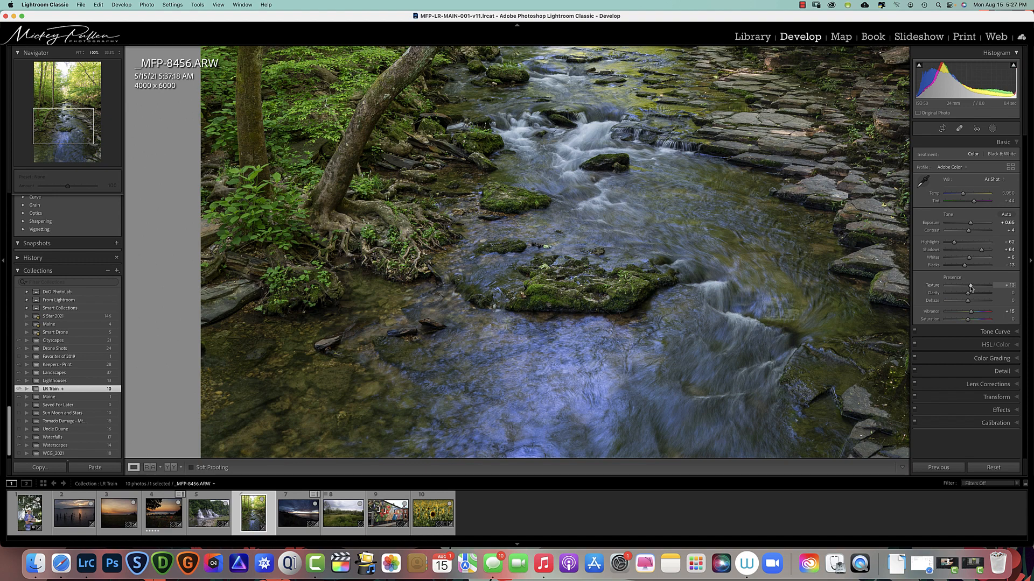
left_click_drag(970, 289, 991, 290)
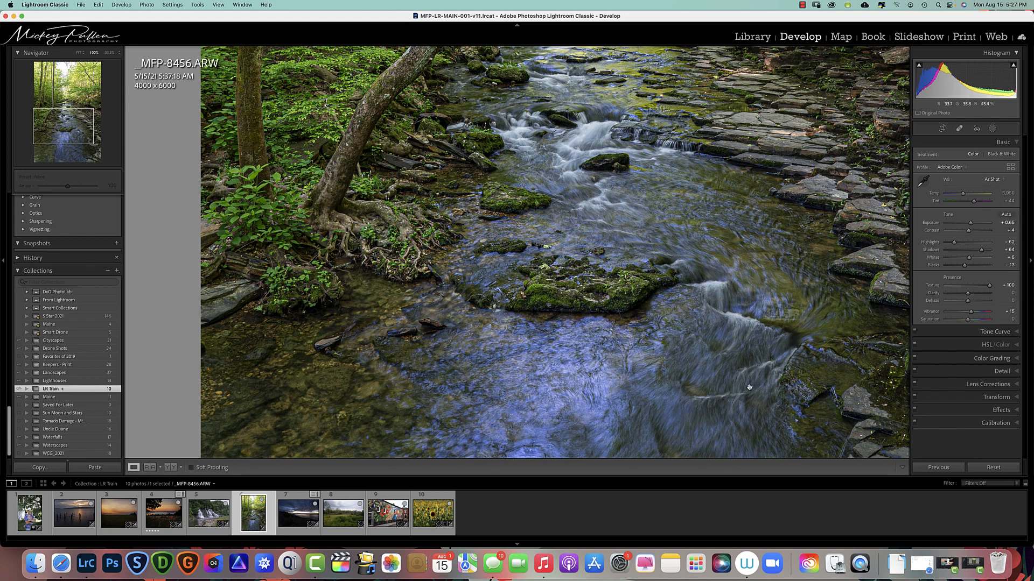
mouse_move(988, 287)
left_mouse_down()
mouse_move(970, 287)
mouse_move(998, 287)
mouse_move(961, 287)
mouse_move(990, 287)
left_mouse_up()
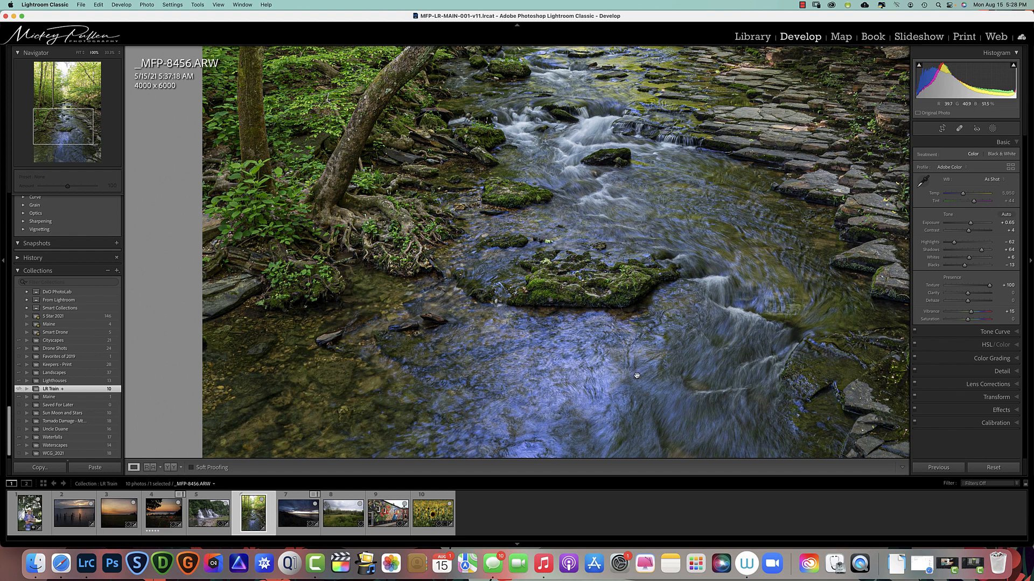
double_click(933, 286)
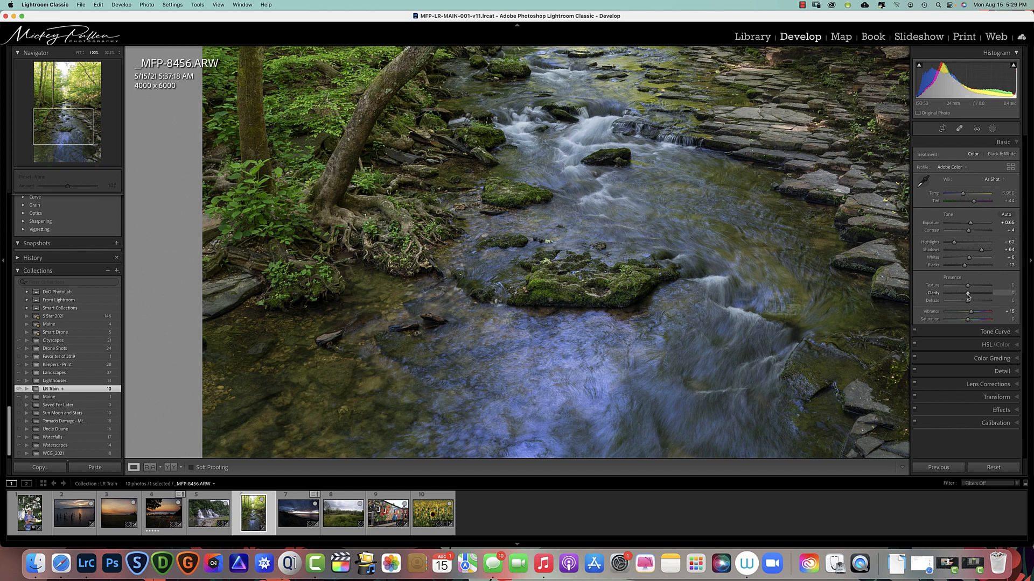
Try Clarity at +100 and then at −100 on the stream photo, examining the water and rocks.
left_click_drag(968, 295, 993, 297)
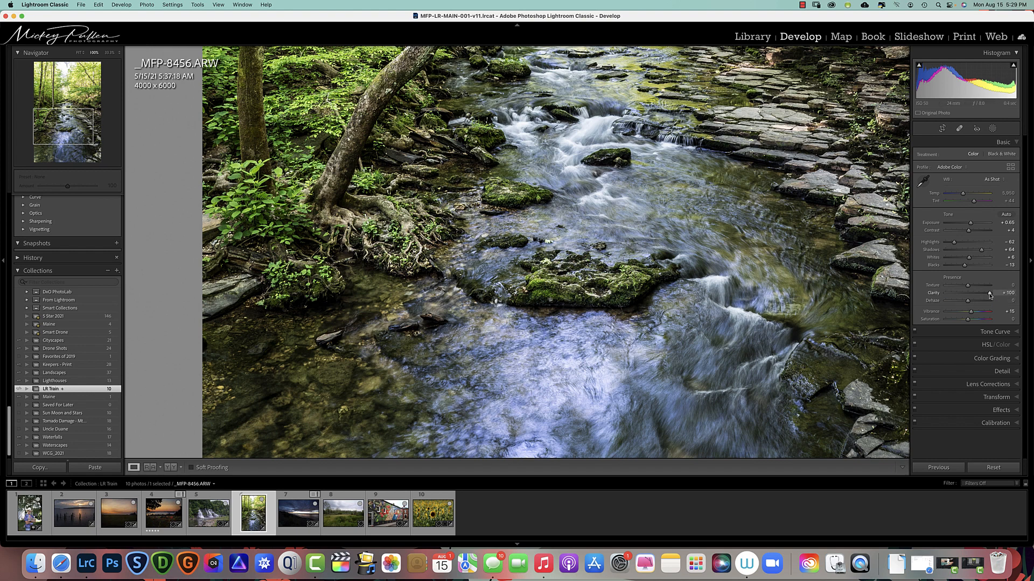
left_click_drag(989, 296, 941, 297)
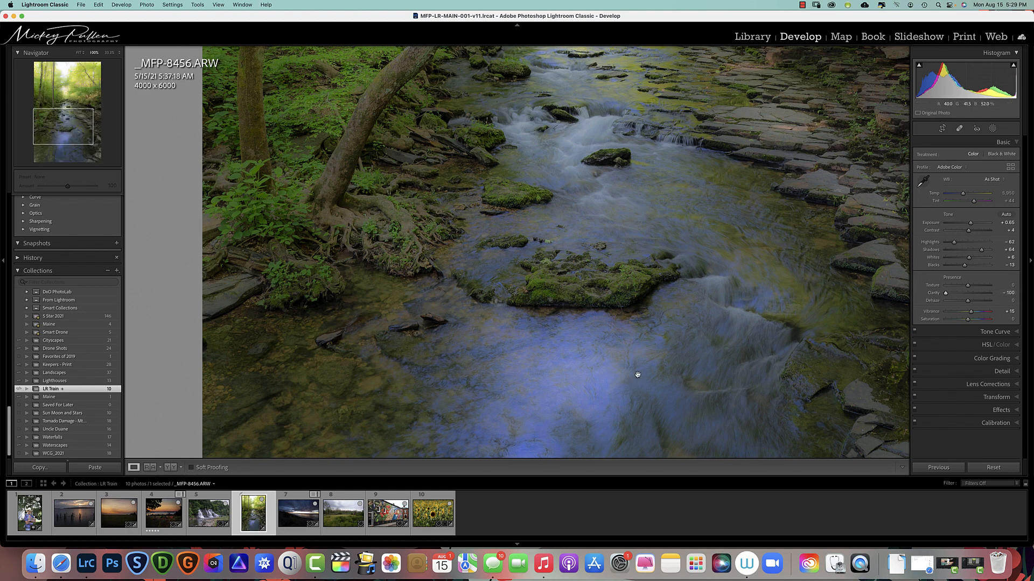
left_click_drag(632, 369, 531, 307)
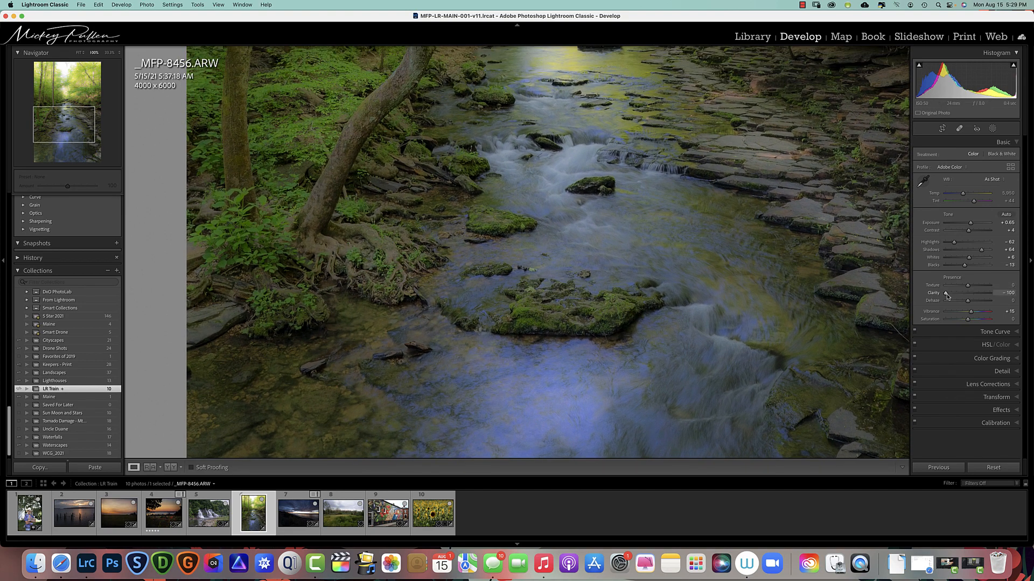
Try Clarity at +20, compare Clarity and Texture at +100 each on the stream photo, and set Texture to +4 and Clarity to +1.
left_click_drag(947, 295, 974, 298)
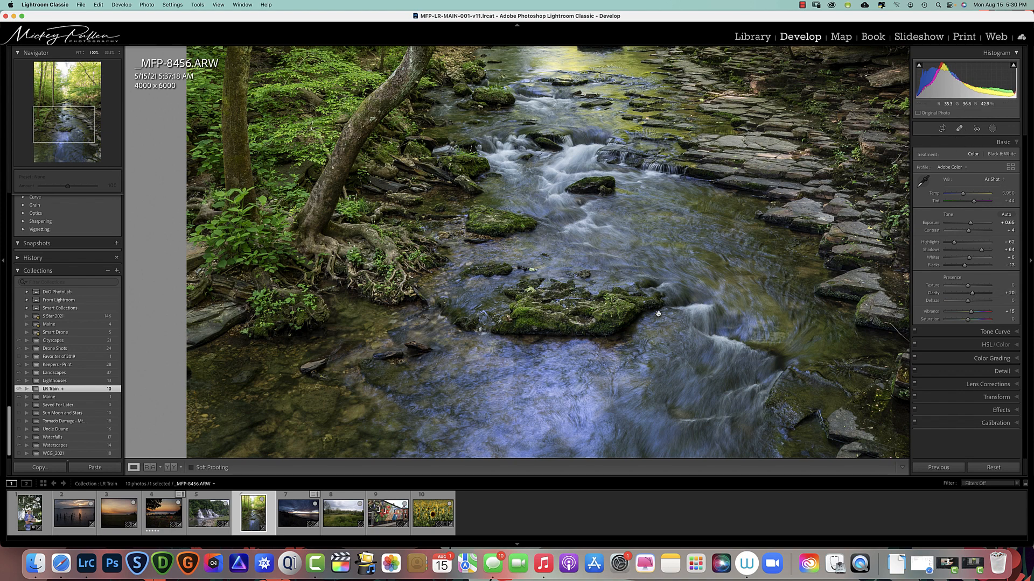
left_click_drag(972, 295, 967, 296)
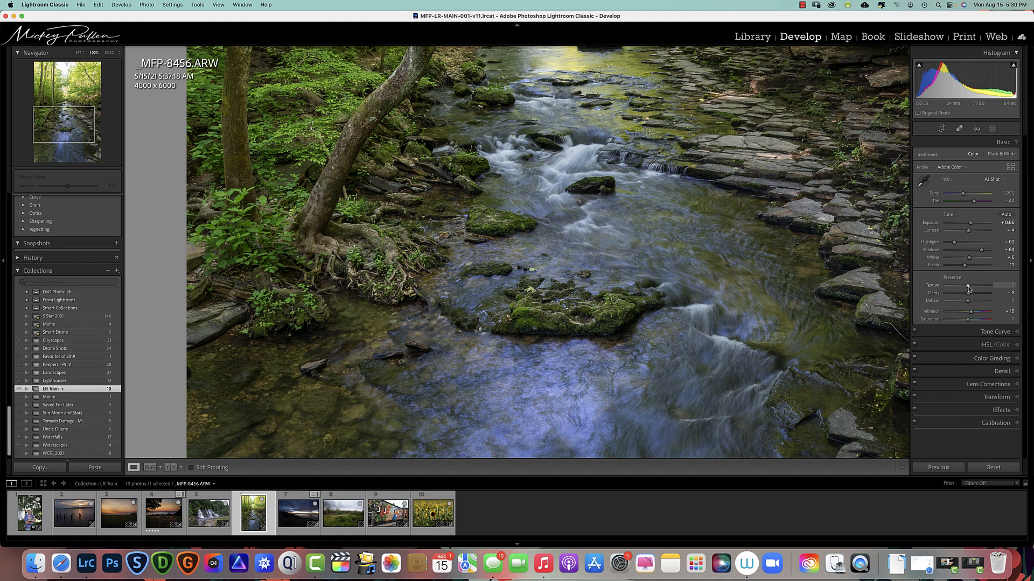
left_click_drag(969, 289, 999, 293)
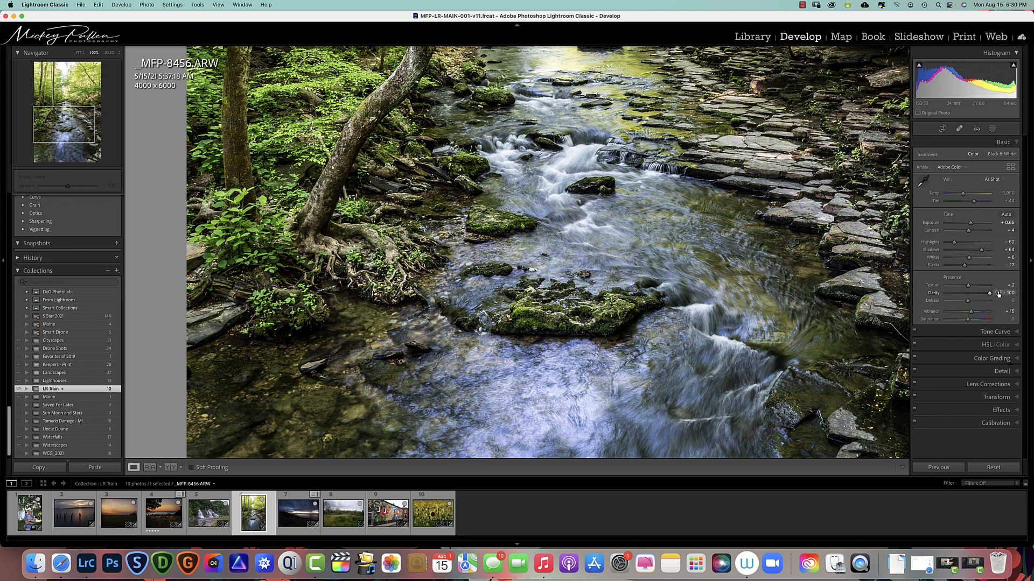
mouse_move(999, 294)
left_mouse_down()
mouse_move(968, 295)
mouse_move(967, 286)
mouse_move(1000, 291)
left_mouse_up()
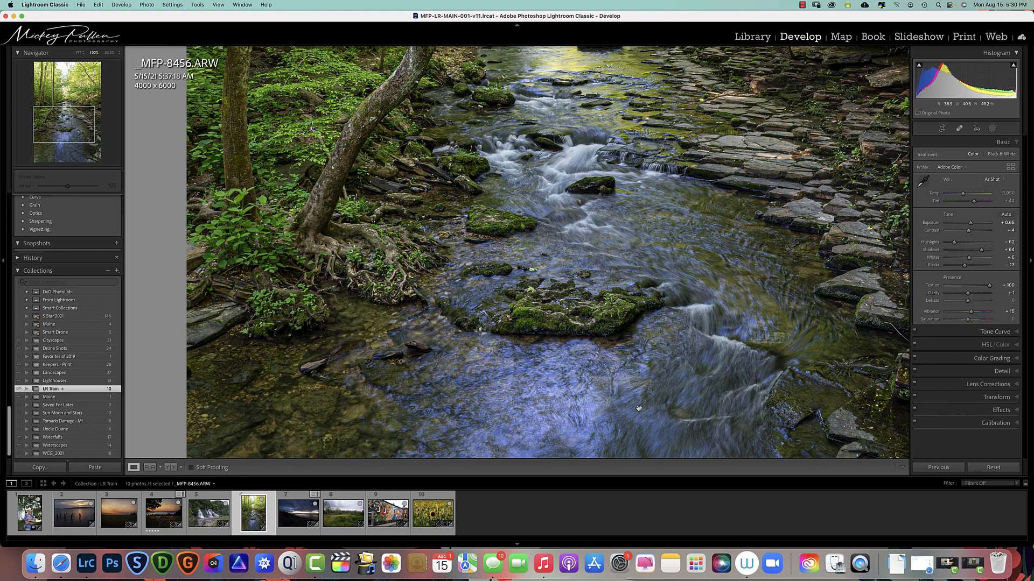
mouse_move(989, 285)
left_mouse_down()
mouse_move(968, 291)
mouse_move(990, 293)
left_mouse_up()
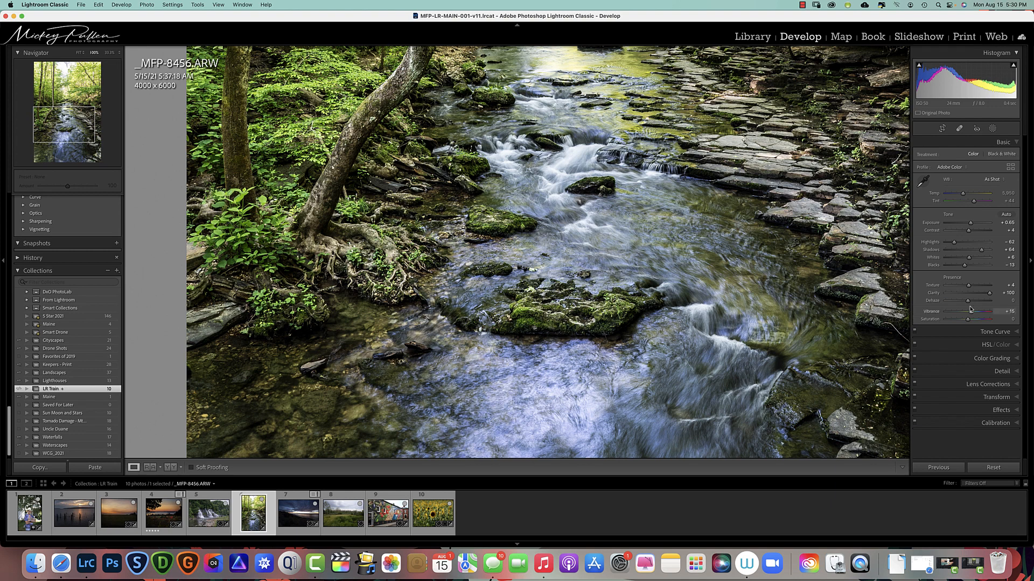
left_click_drag(990, 296, 968, 295)
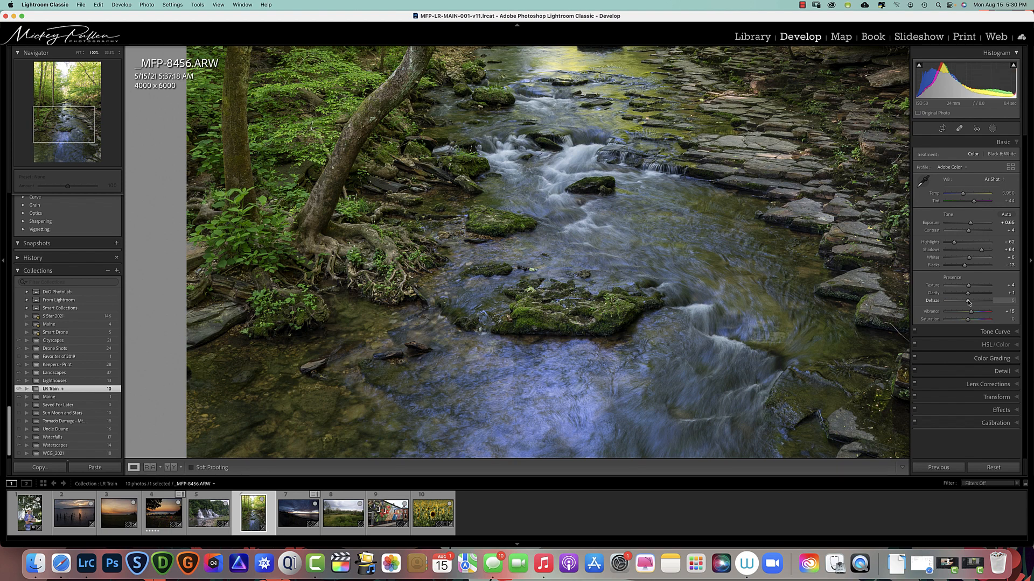
Try Dehaze at +47 and +95 on the stream photo, and set it to +2.
left_click_drag(968, 302, 978, 303)
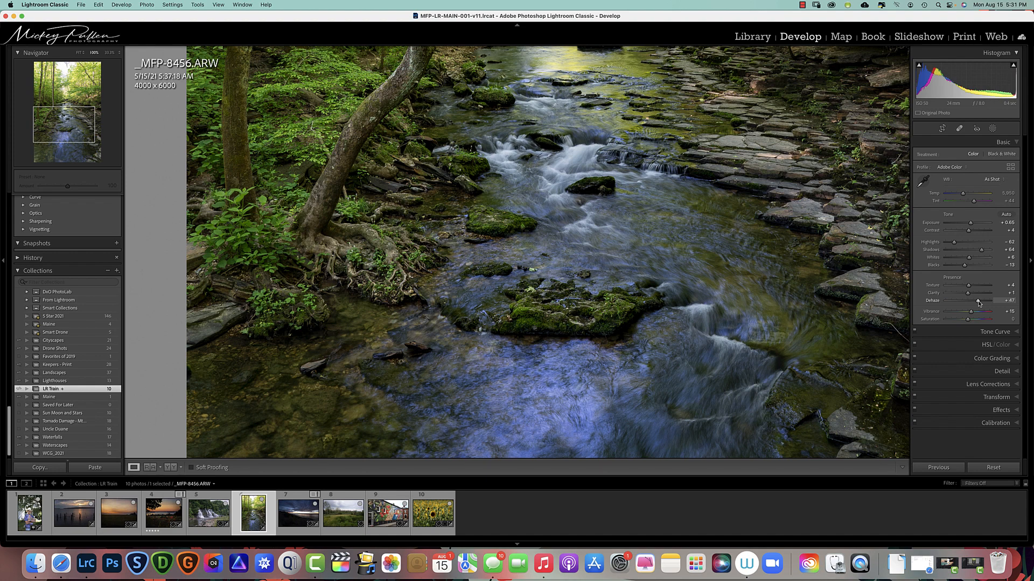
left_click_drag(978, 303, 989, 303)
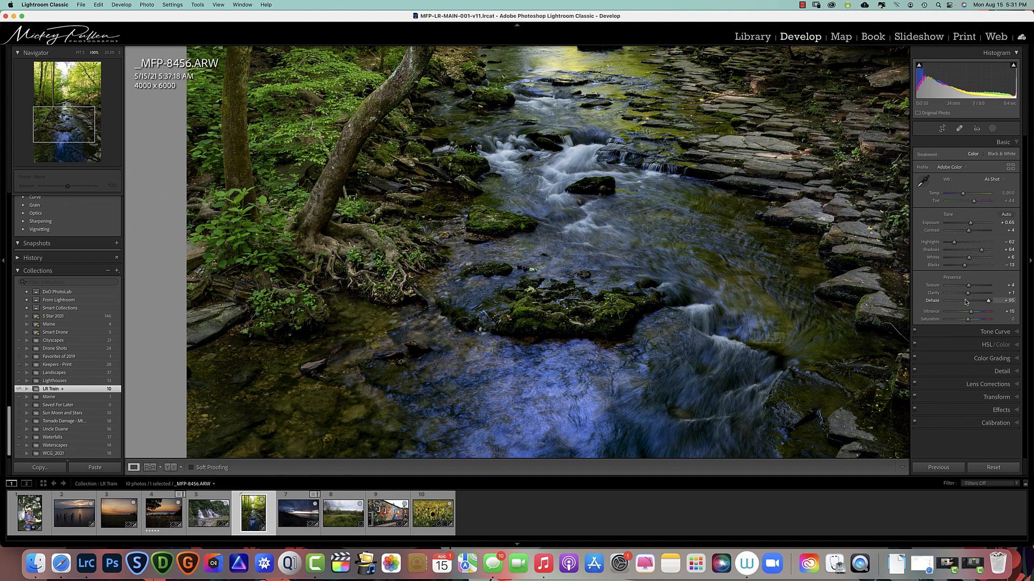
left_click_drag(989, 301, 969, 304)
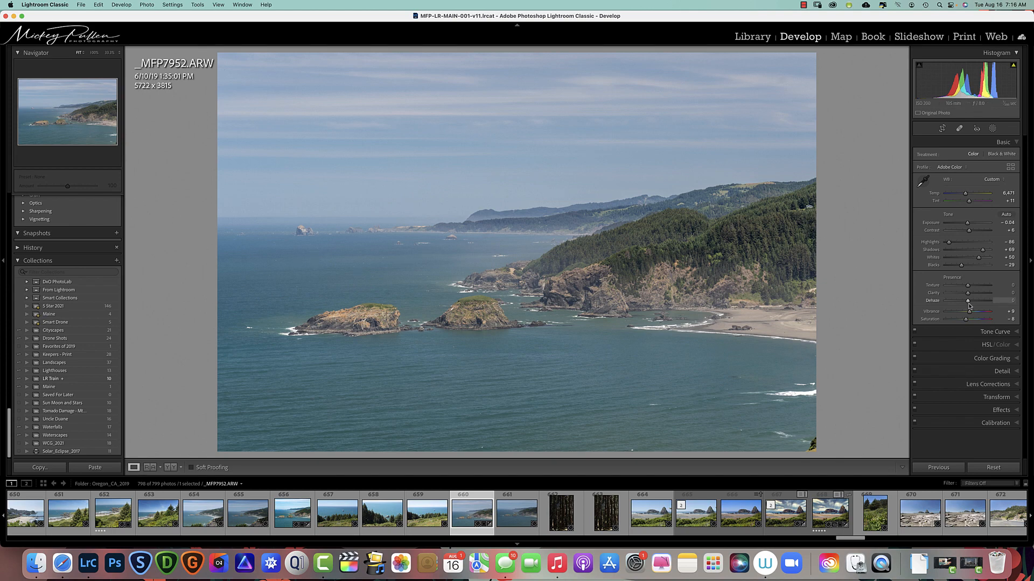
On the coastal photo _MFP7952.ARW, set Dehaze to +37, Temp to 7,057, Whites to +55 and Contrast to +27.
left_click_drag(967, 303, 977, 304)
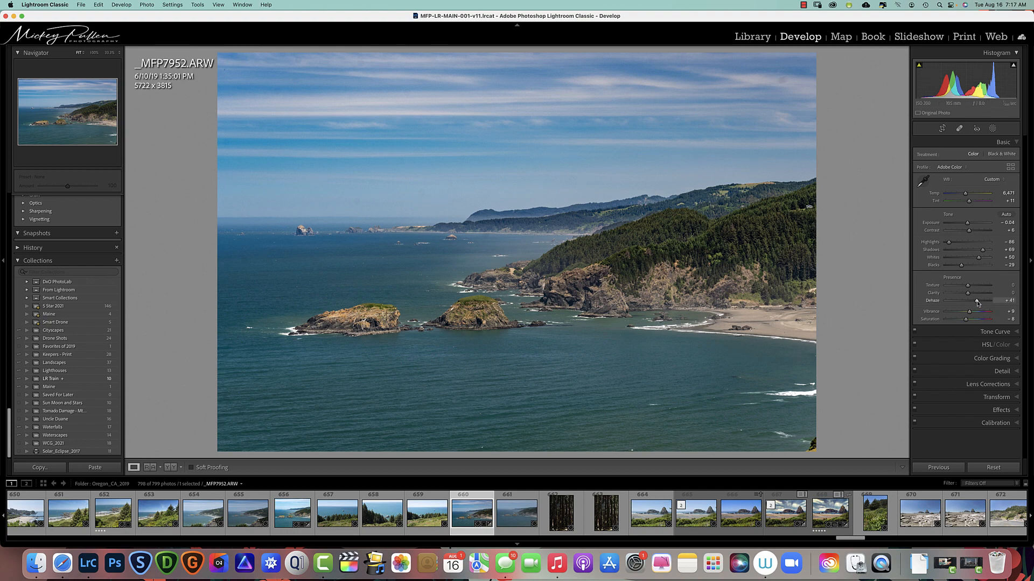
left_click_drag(977, 303, 976, 303)
left_click_drag(966, 195, 969, 198)
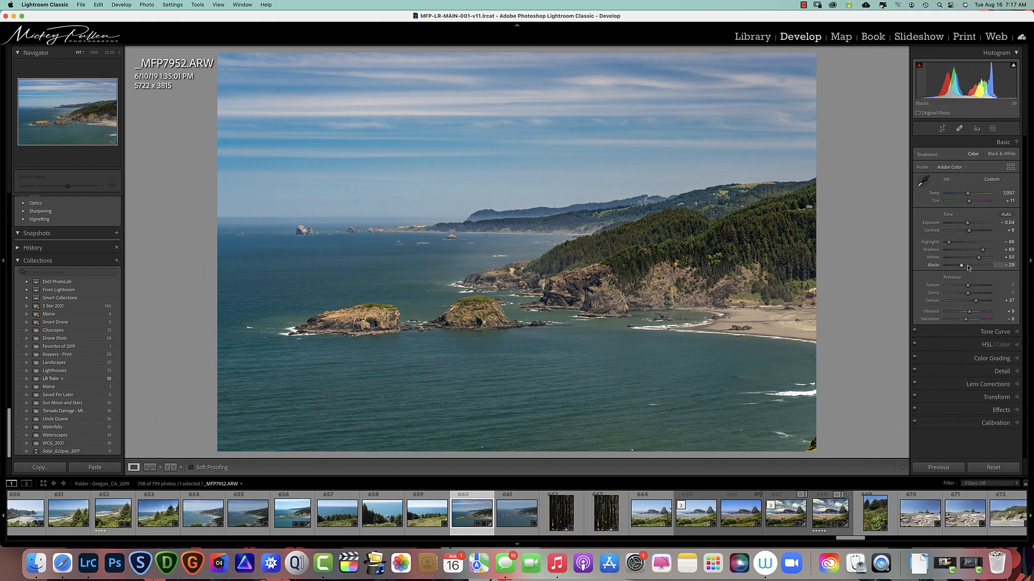
left_click_drag(979, 258, 973, 233)
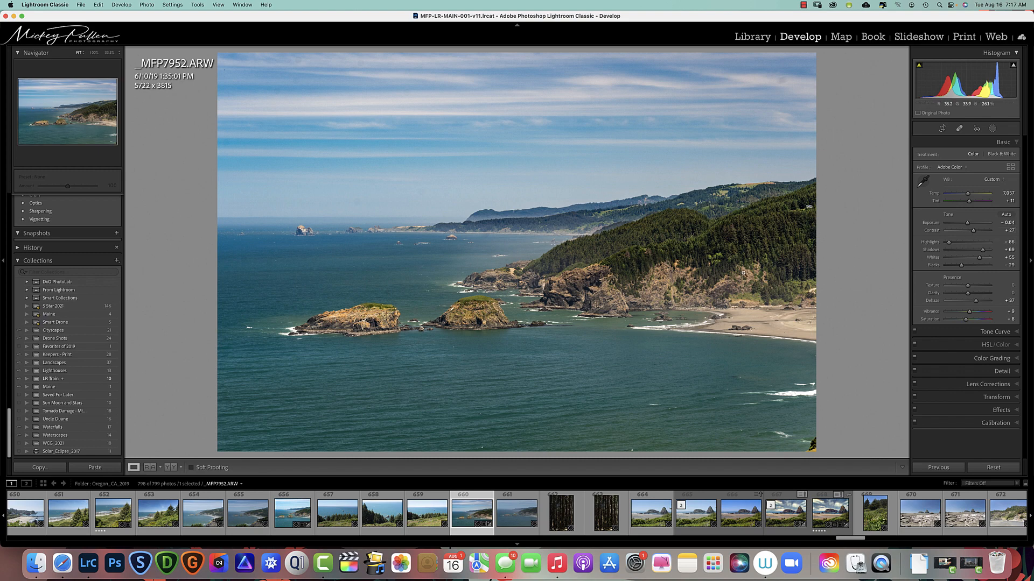
Compare the coastal photo's before and after views.
key("backslash")
key("backslash")
key("backslash")
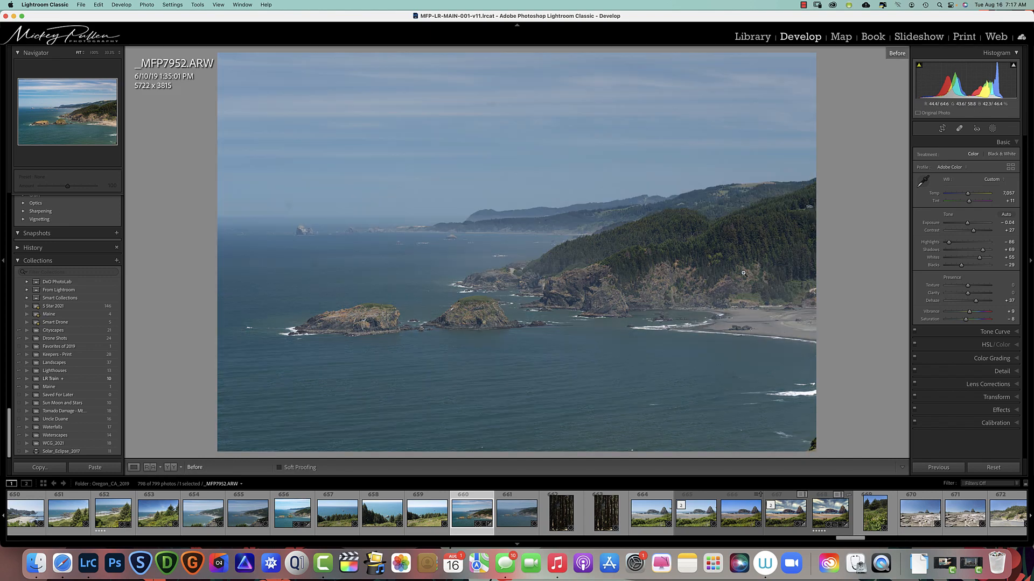
key("backslash")
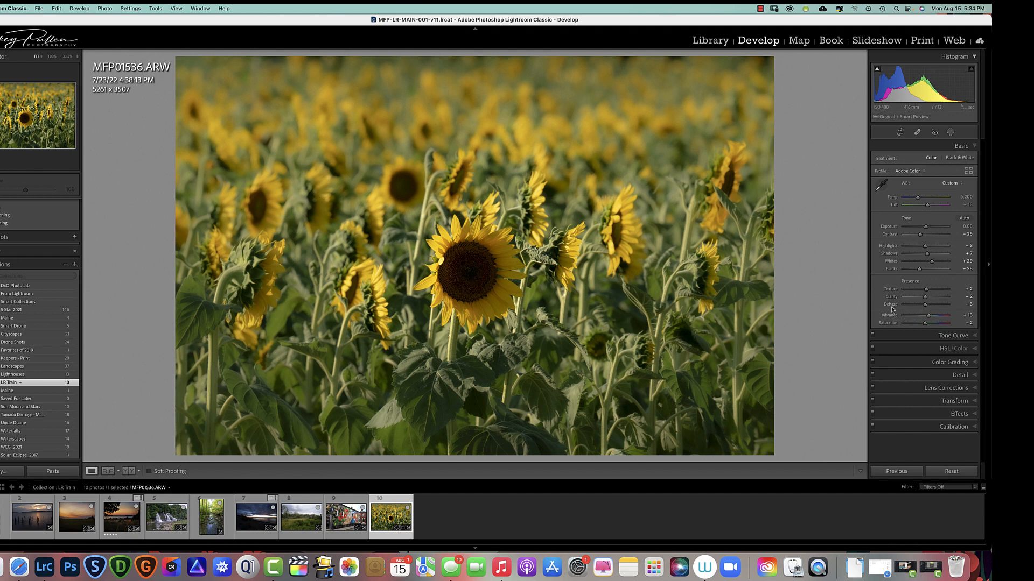
On the sunflower photo MFP01536.ARW, set Dehaze to −61 for a hazy look.
left_click_drag(925, 306, 913, 309)
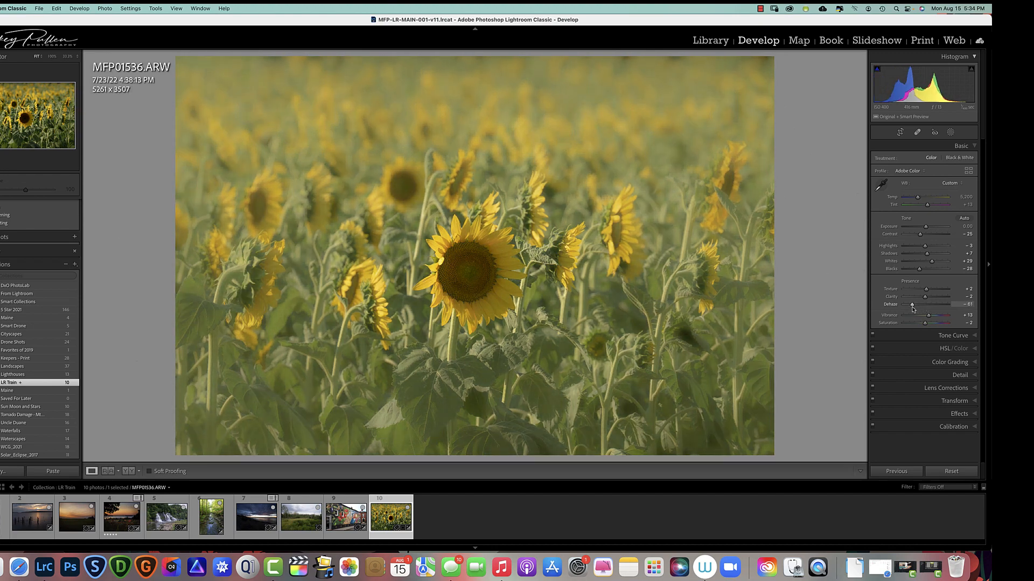
left_click_drag(913, 308, 912, 308)
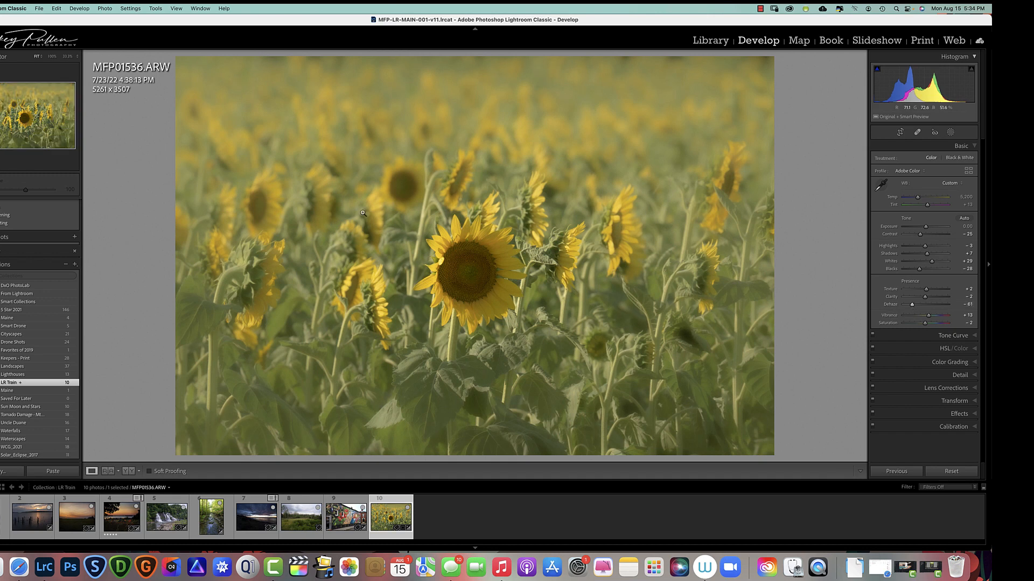
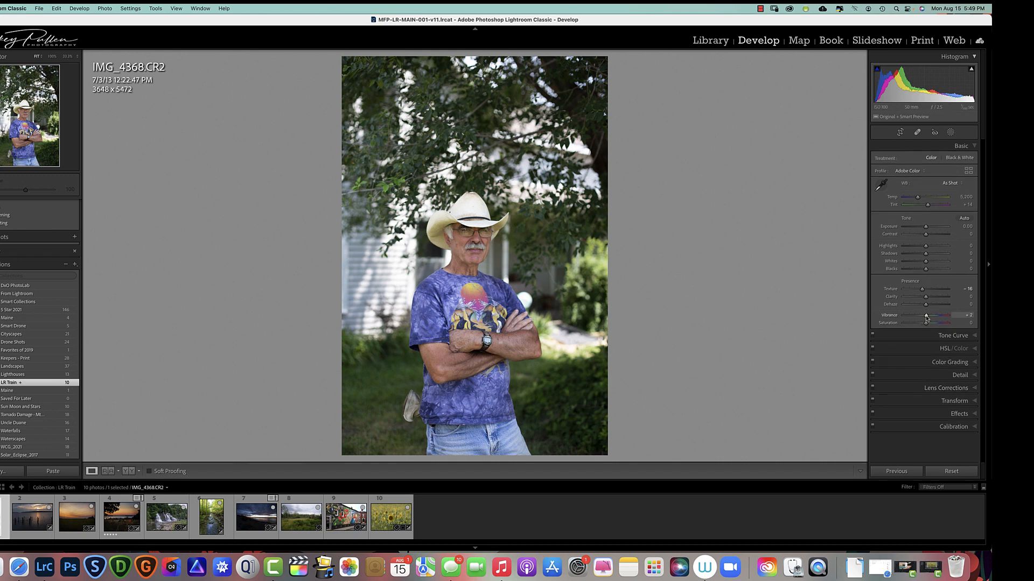
On the cowboy-hat portrait IMG_4368.CR2, try Vibrance at +56 and +92, and set it to −2.
left_click_drag(927, 318, 931, 318)
left_click_drag(931, 318, 938, 320)
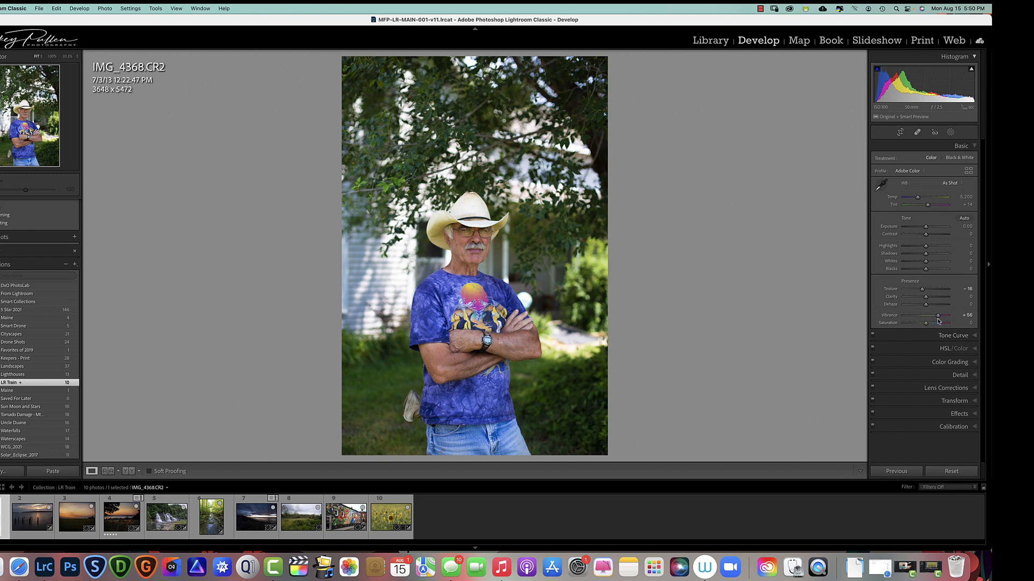
left_click_drag(938, 316, 947, 320)
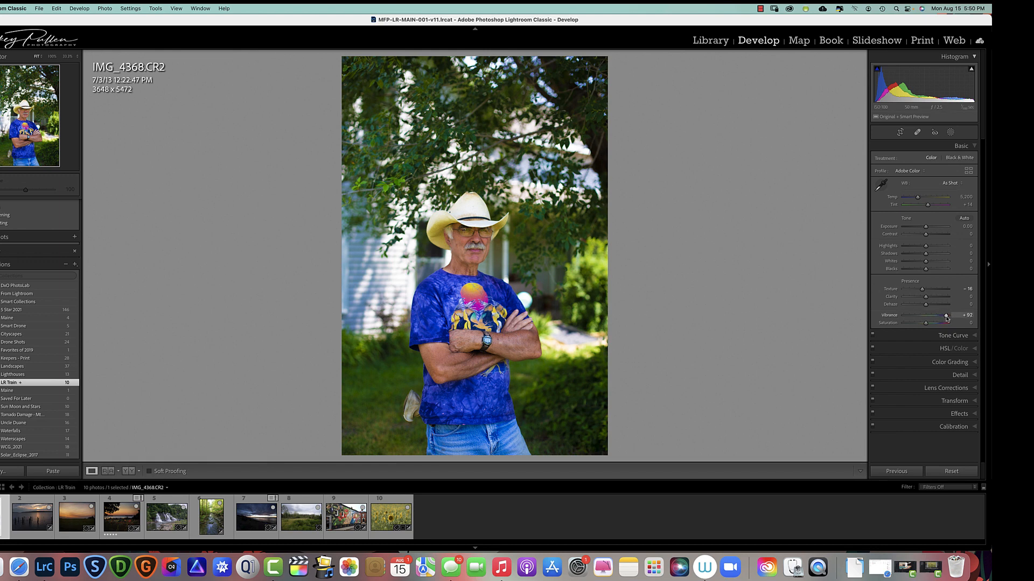
left_click_drag(946, 318, 925, 318)
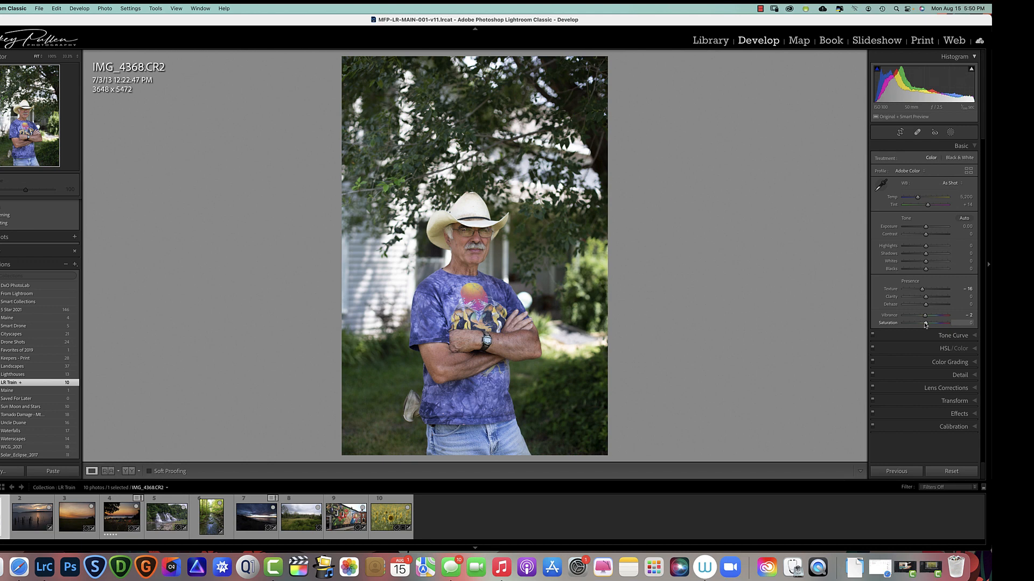
Try Saturation at +41 and +100 on the portrait, and set it to −2.
left_click_drag(925, 324, 934, 325)
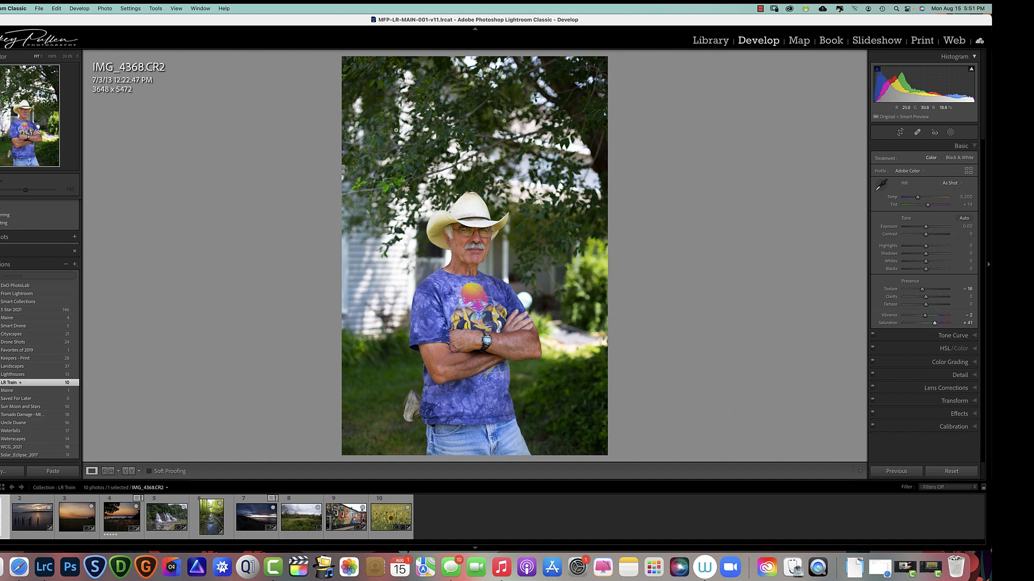
left_click_drag(937, 327, 950, 326)
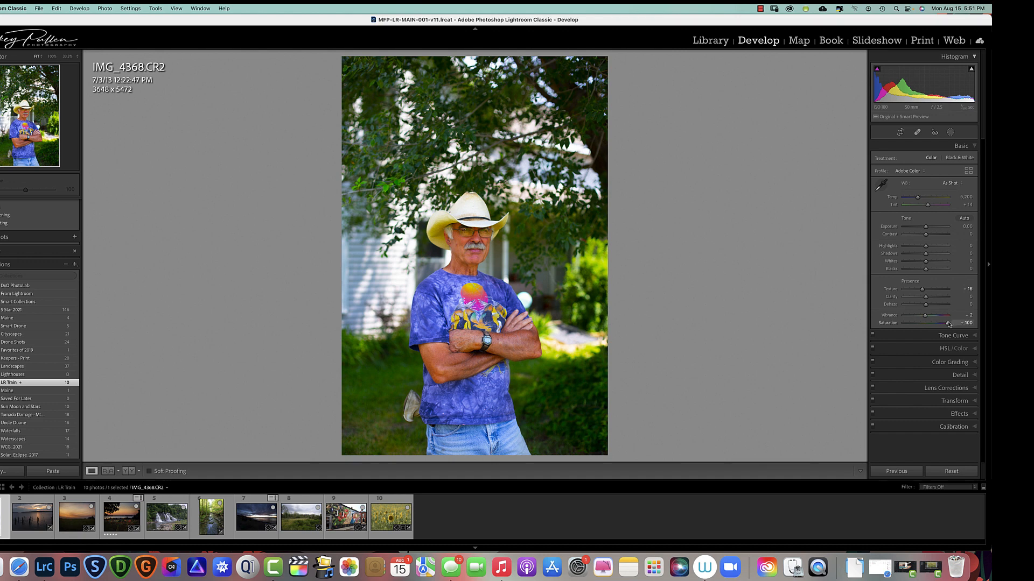
left_click_drag(947, 323, 925, 325)
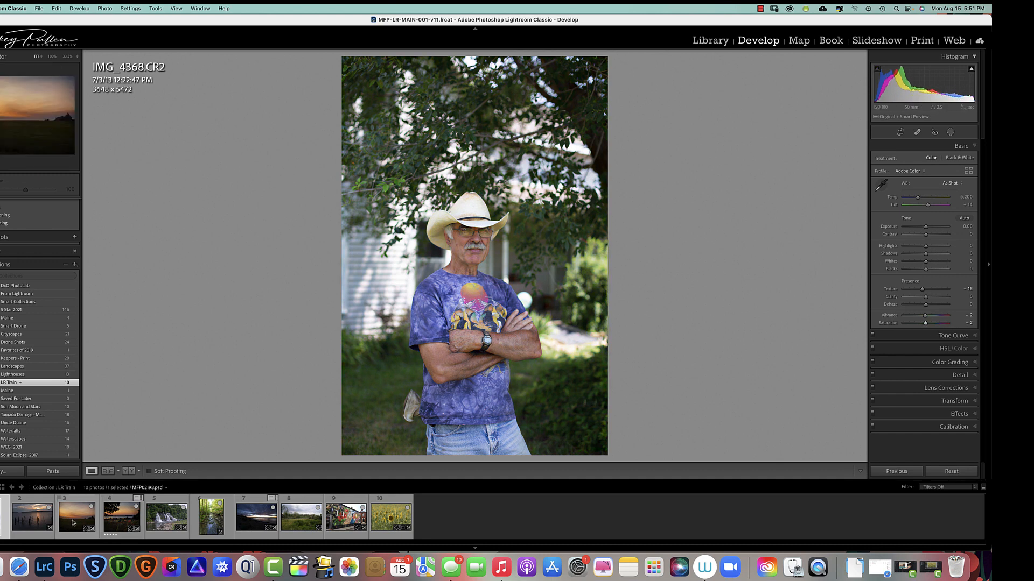
On the sunset photo MFP02198.psd, compare Saturation at +68 with Vibrance at +67, then set Saturation to +2 and reset Vibrance to 0.
left_click(74, 523)
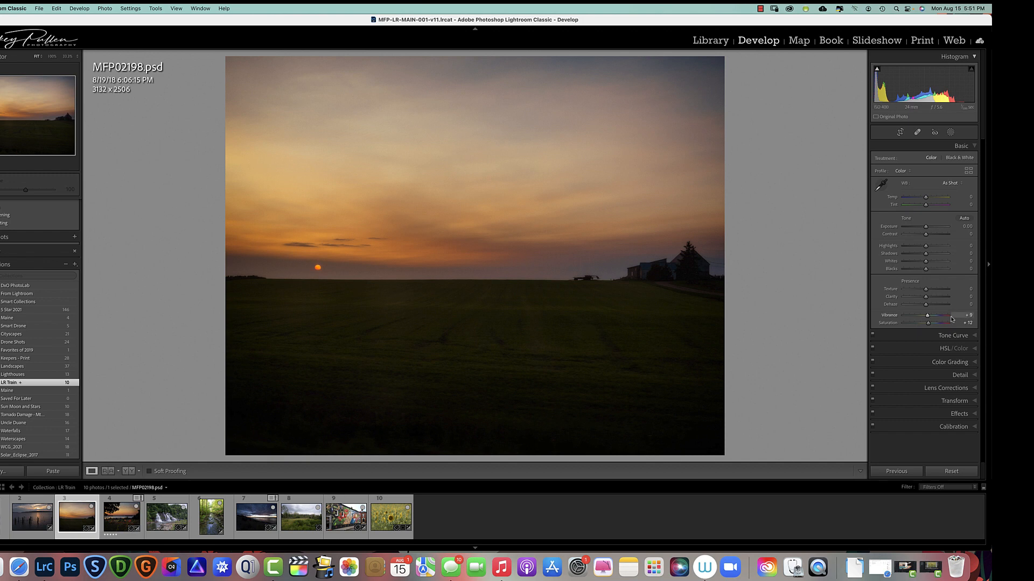
left_click_drag(929, 319, 940, 321)
double_click(890, 315)
mouse_move(928, 325)
left_mouse_down()
mouse_move(952, 325)
mouse_move(941, 327)
left_mouse_up()
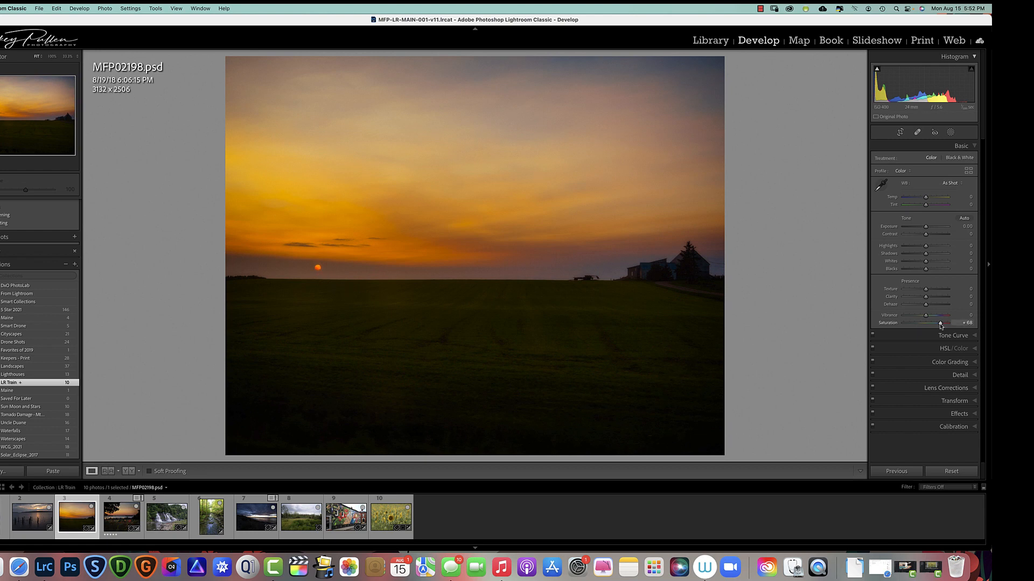
mouse_move(940, 325)
left_mouse_down()
mouse_move(925, 328)
mouse_move(939, 320)
left_mouse_up()
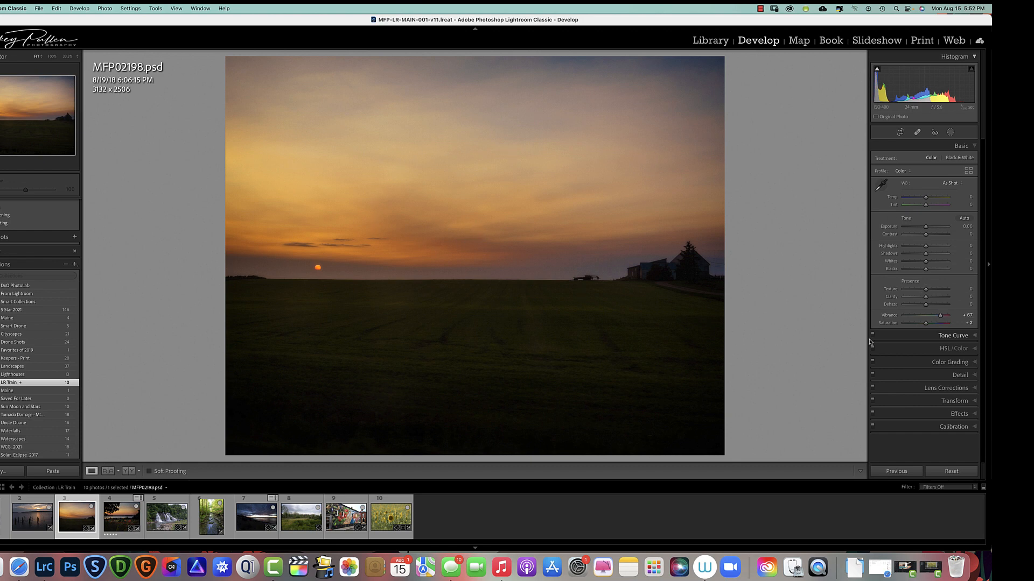
double_click(887, 316)
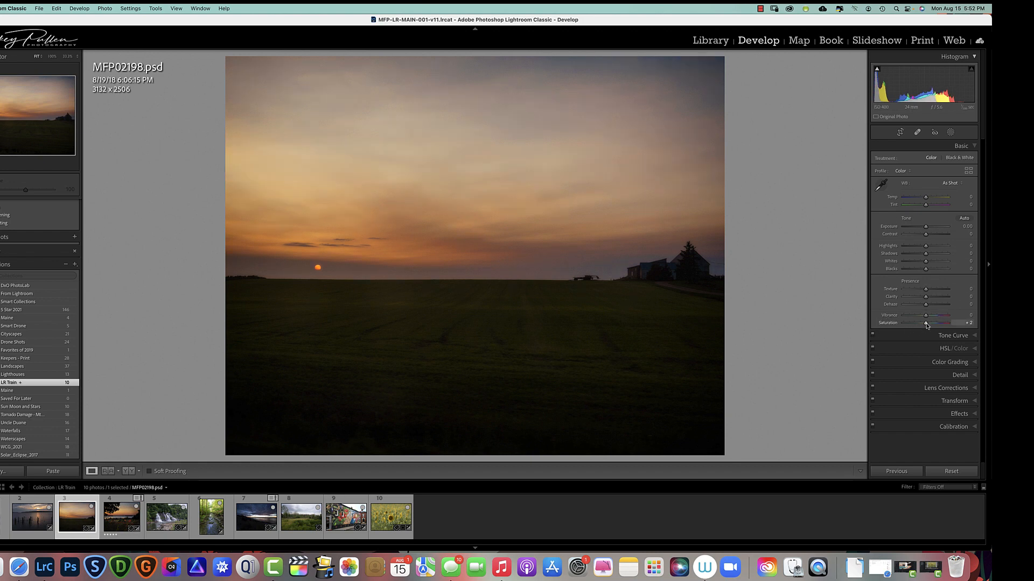
Try Saturation at +64 on the sunset photo, compare it with the before view, and lower Saturation again.
left_click_drag(926, 325, 939, 327)
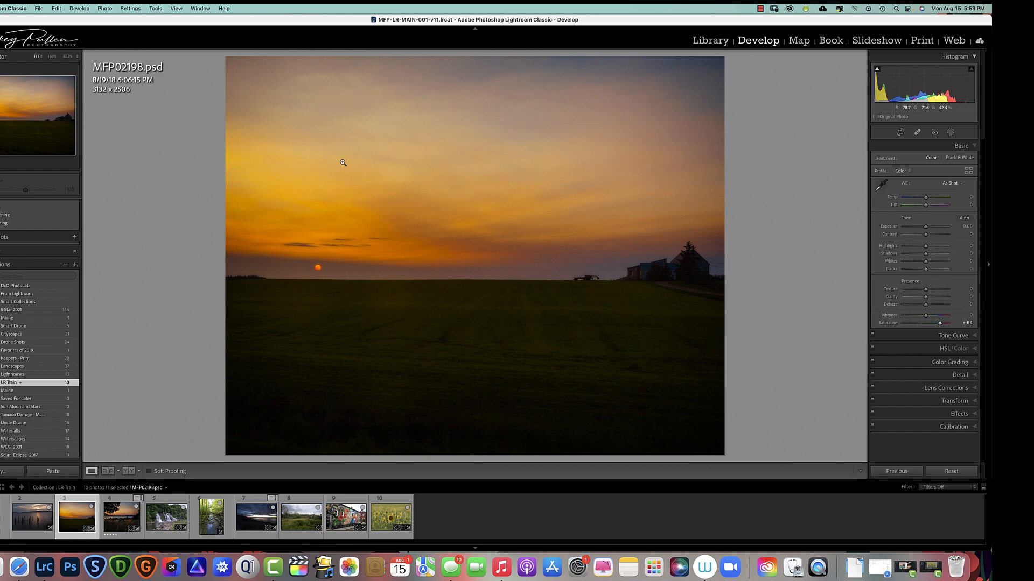
key("backslash")
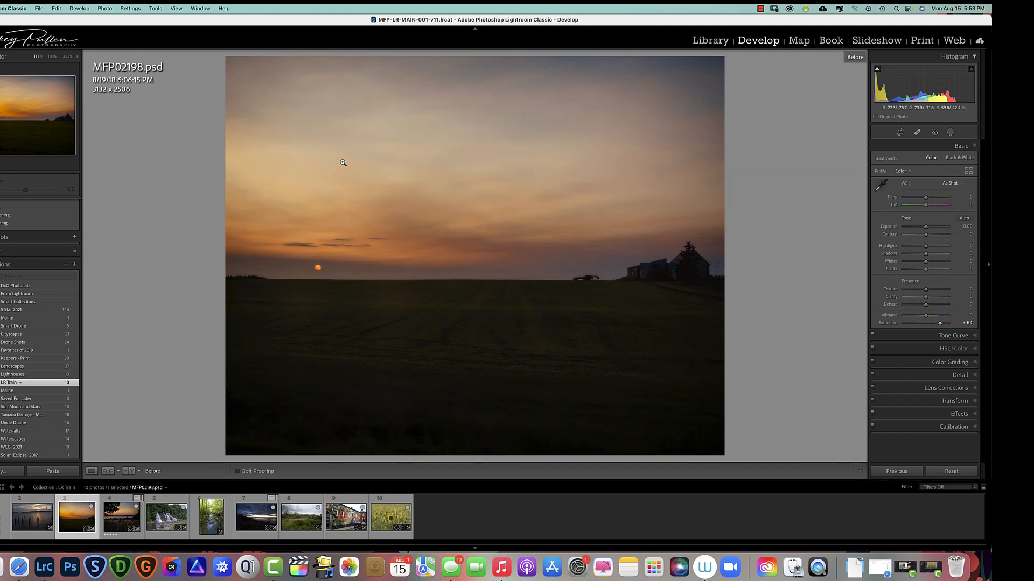
key("backslash")
key("backslash")
key("backslash")
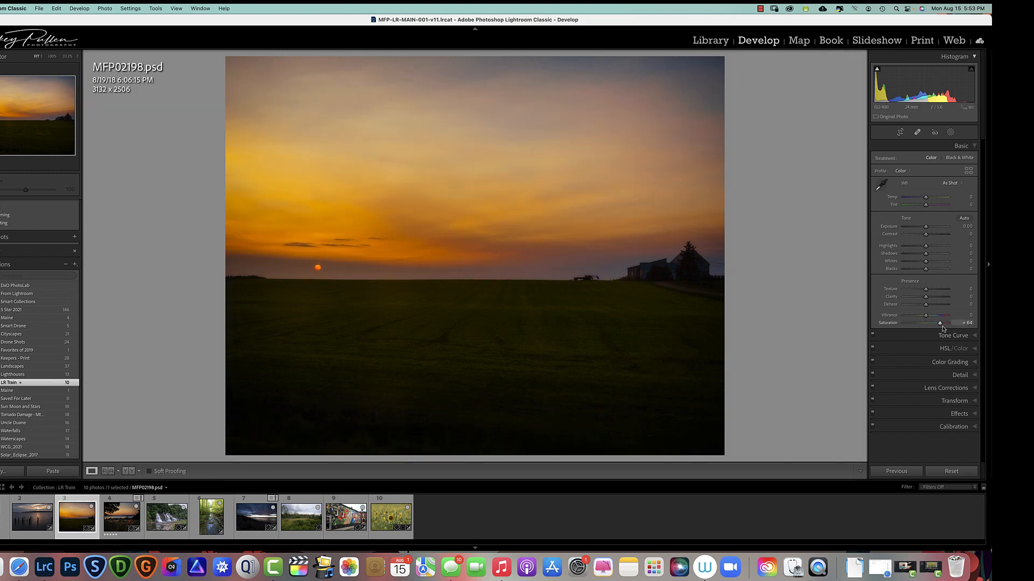
left_click_drag(942, 328, 926, 326)
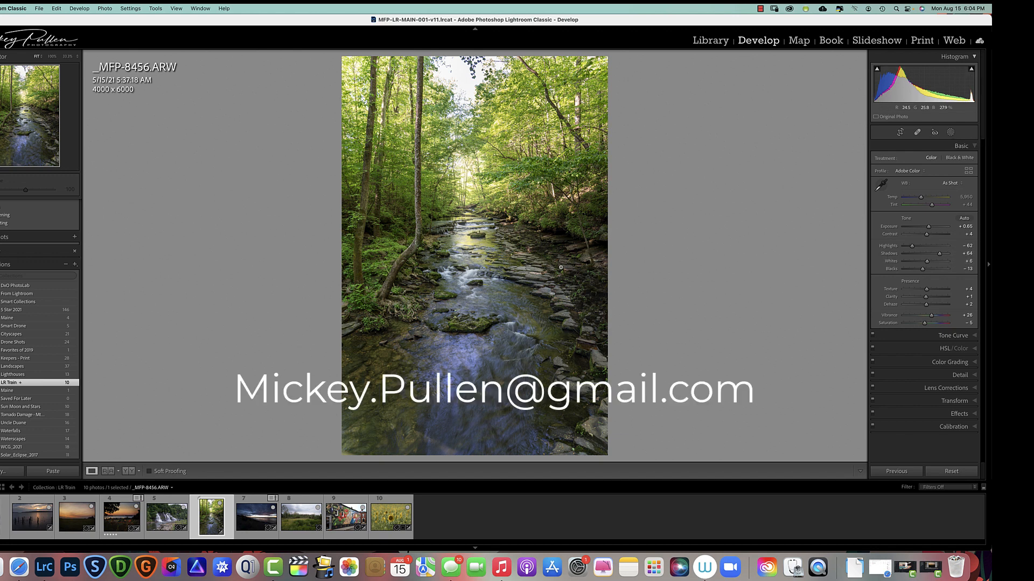
Compare the stream photo _MFP-8456.ARW before and after all its Basic adjustments.
key("backslash")
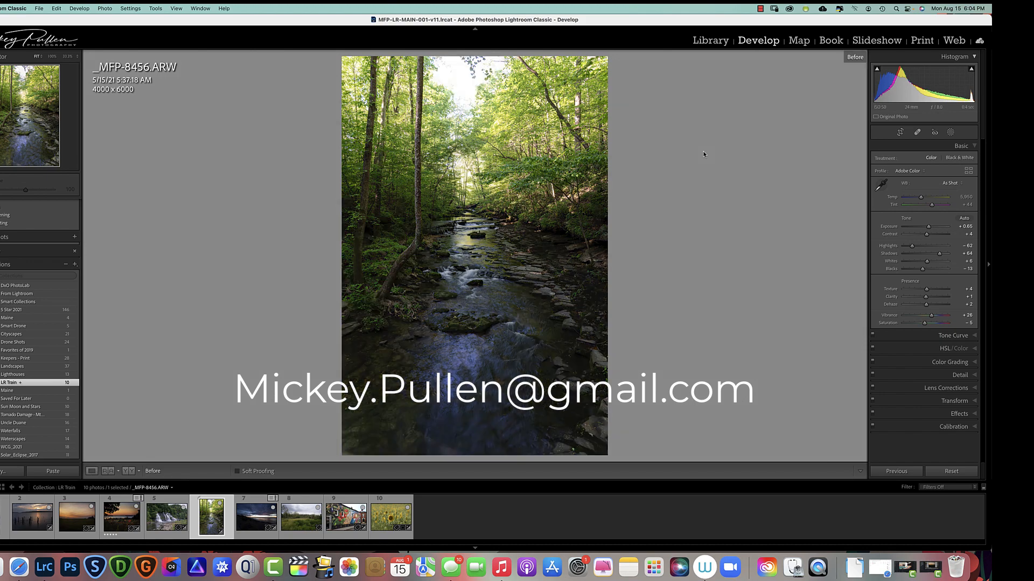
key("backslash")
key("backslash")
key("backslash")
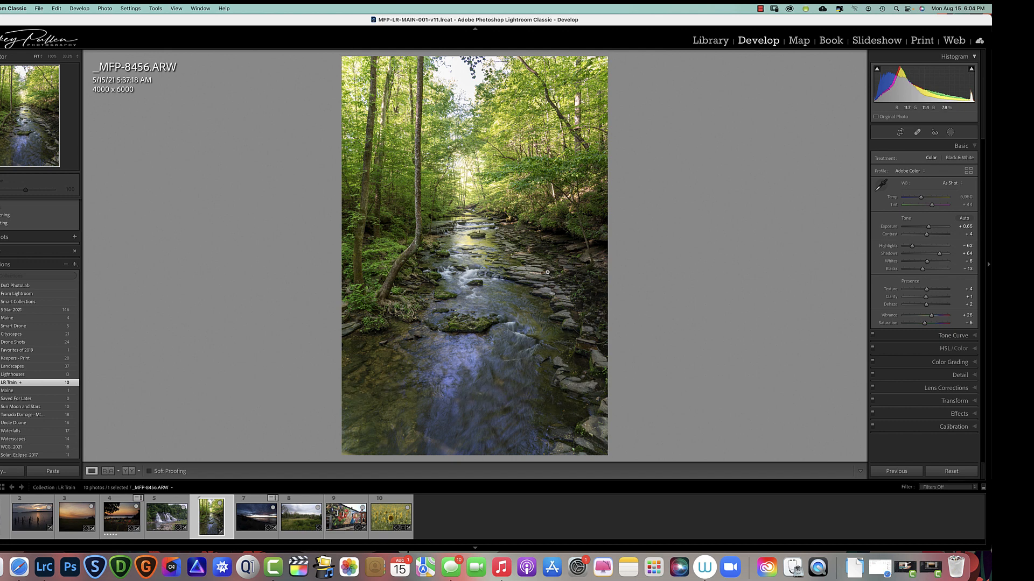
left_click(760, 8)
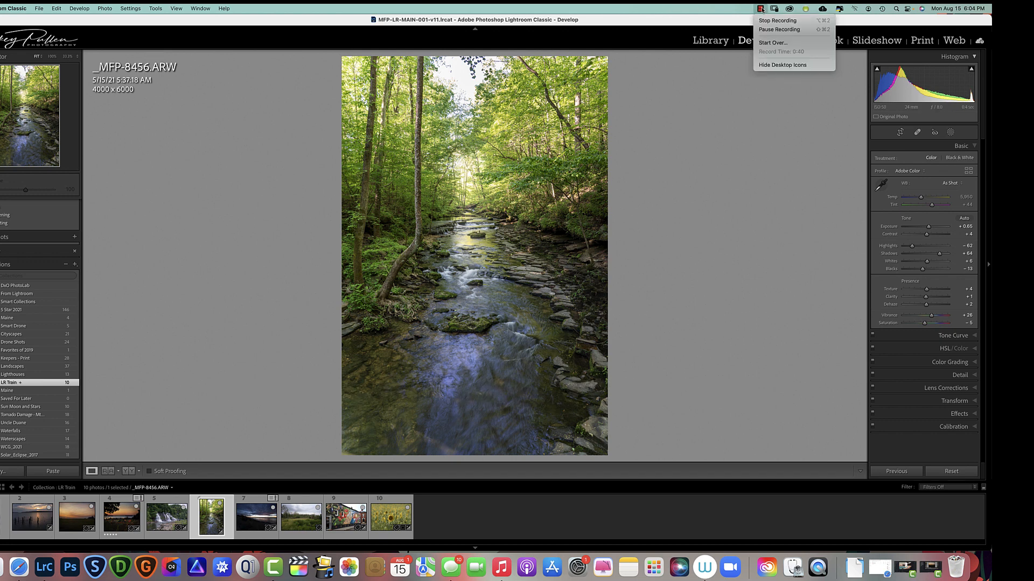